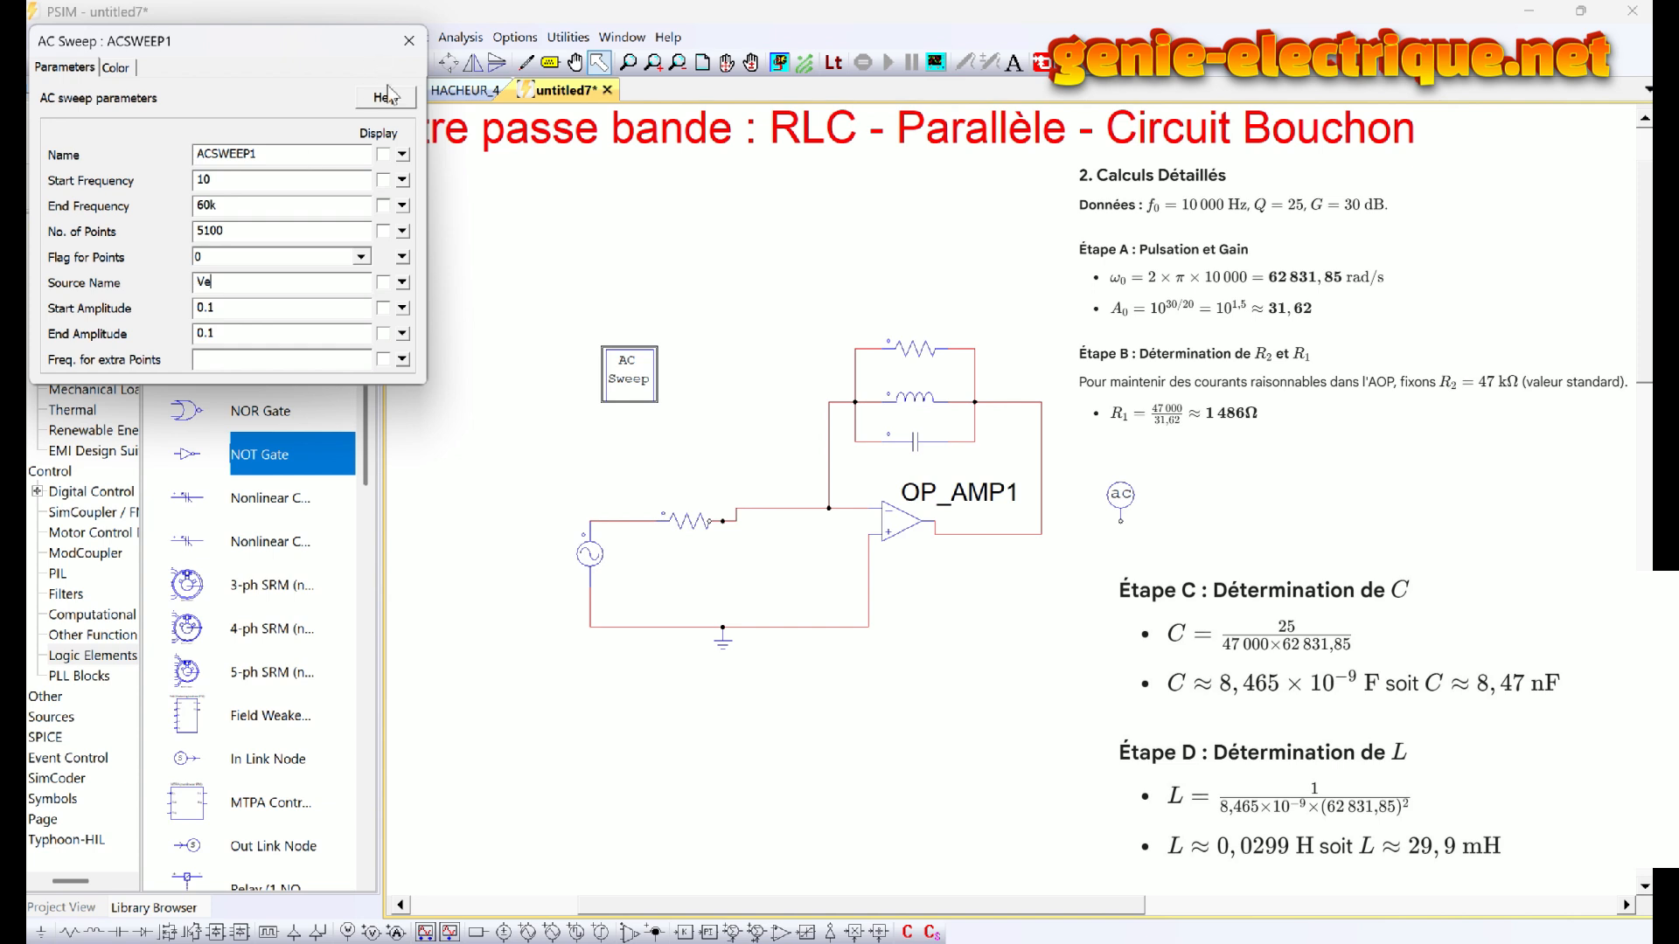
# Display the AC sweep block's name, and rename the sinusoidal voltage source Ve with its name shown on the schematic.
pyautogui.click(383, 155)
pyautogui.click(408, 40)
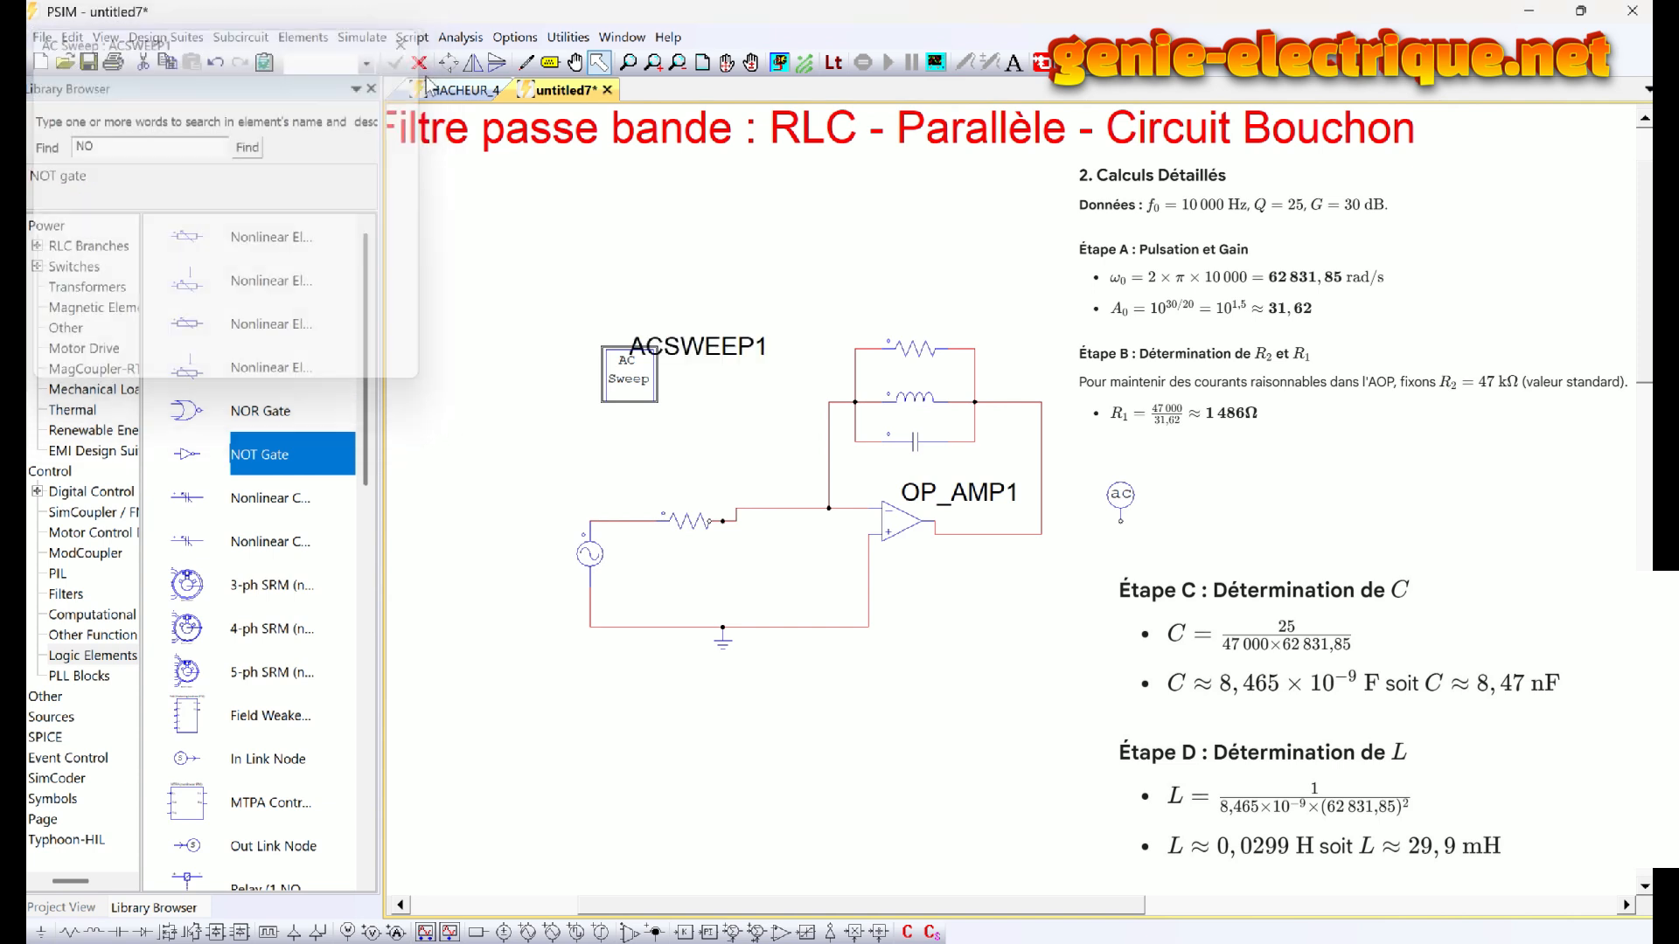
pyautogui.doubleClick(588, 560)
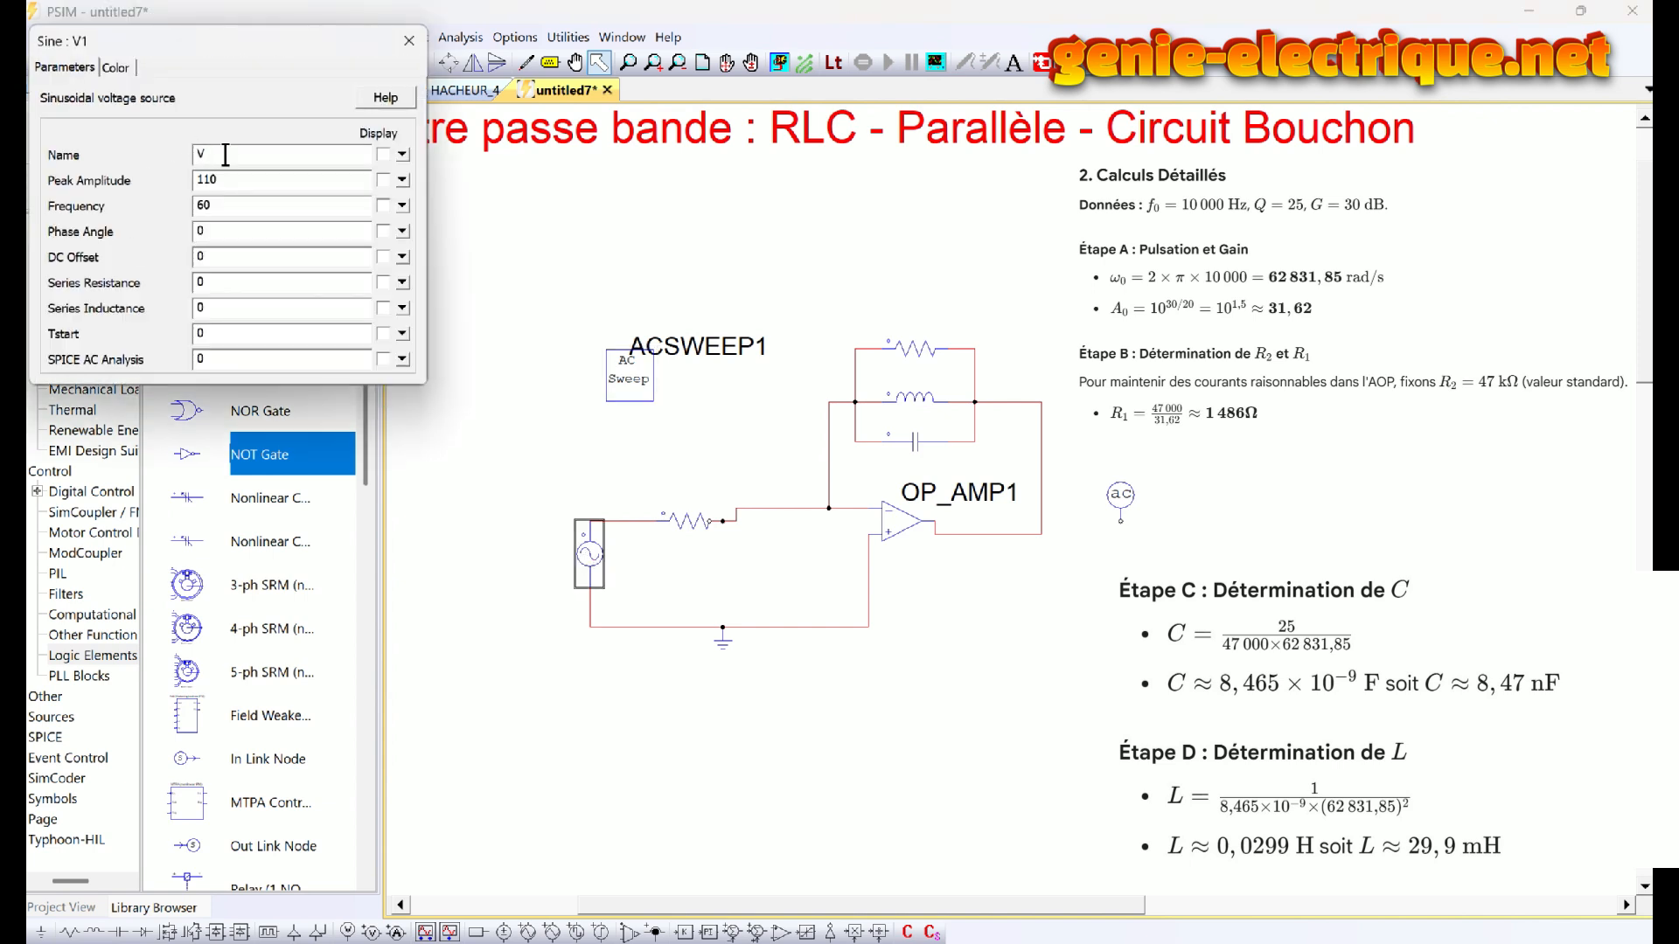
pyautogui.write('e')
pyautogui.click(383, 155)
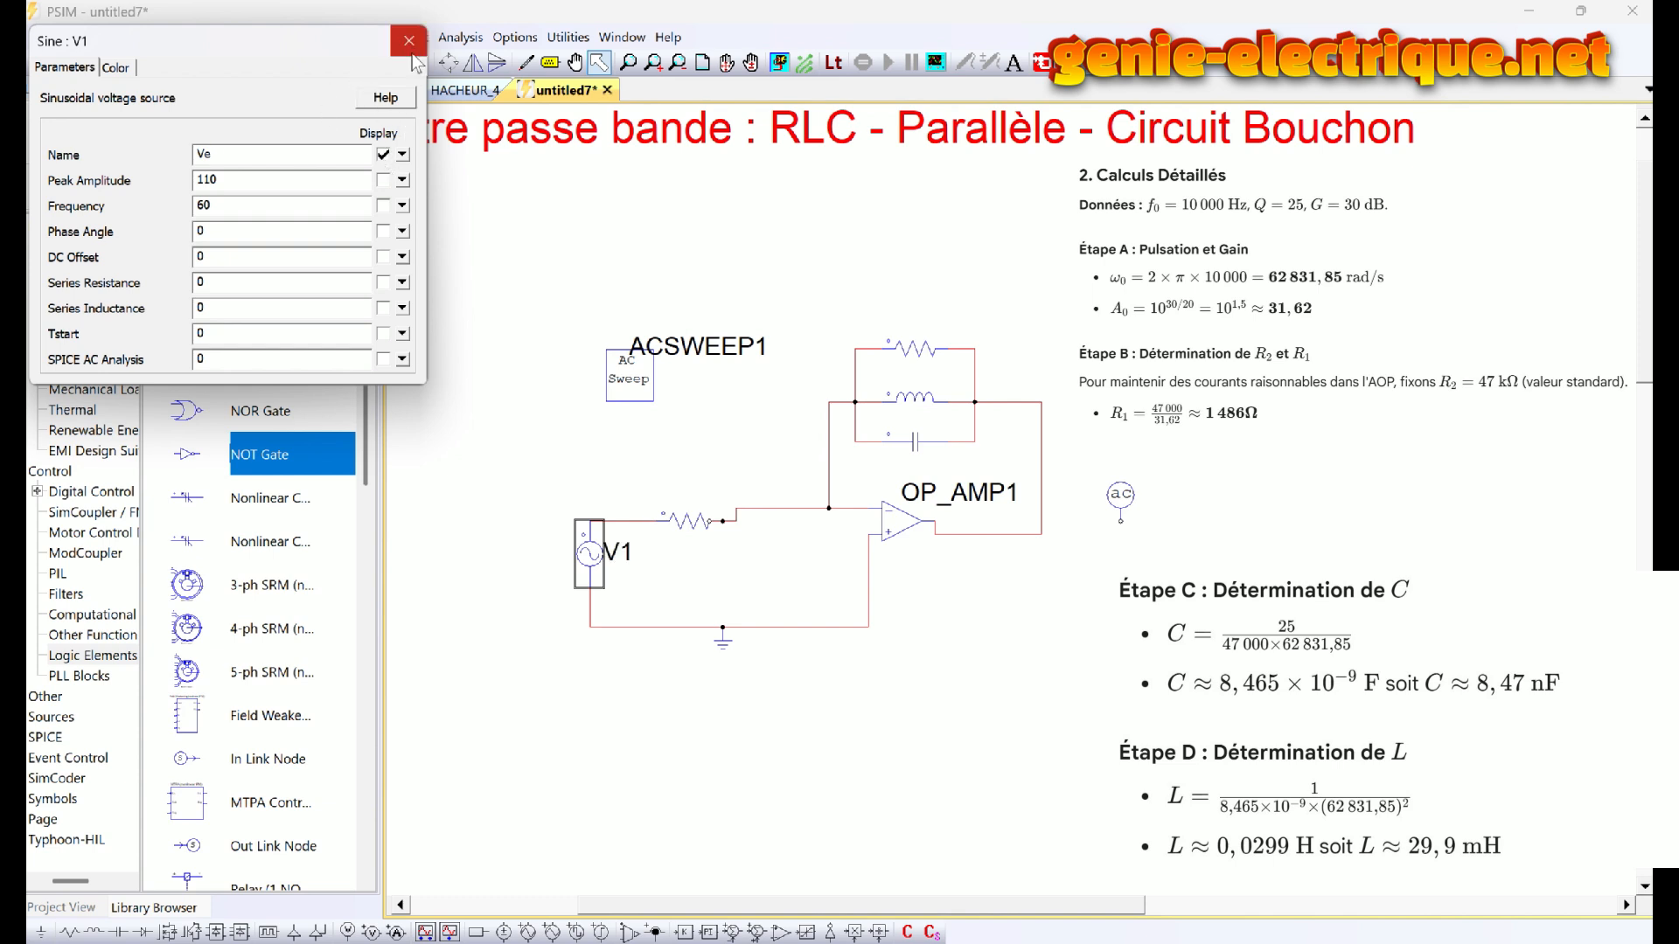
pyautogui.click(409, 44)
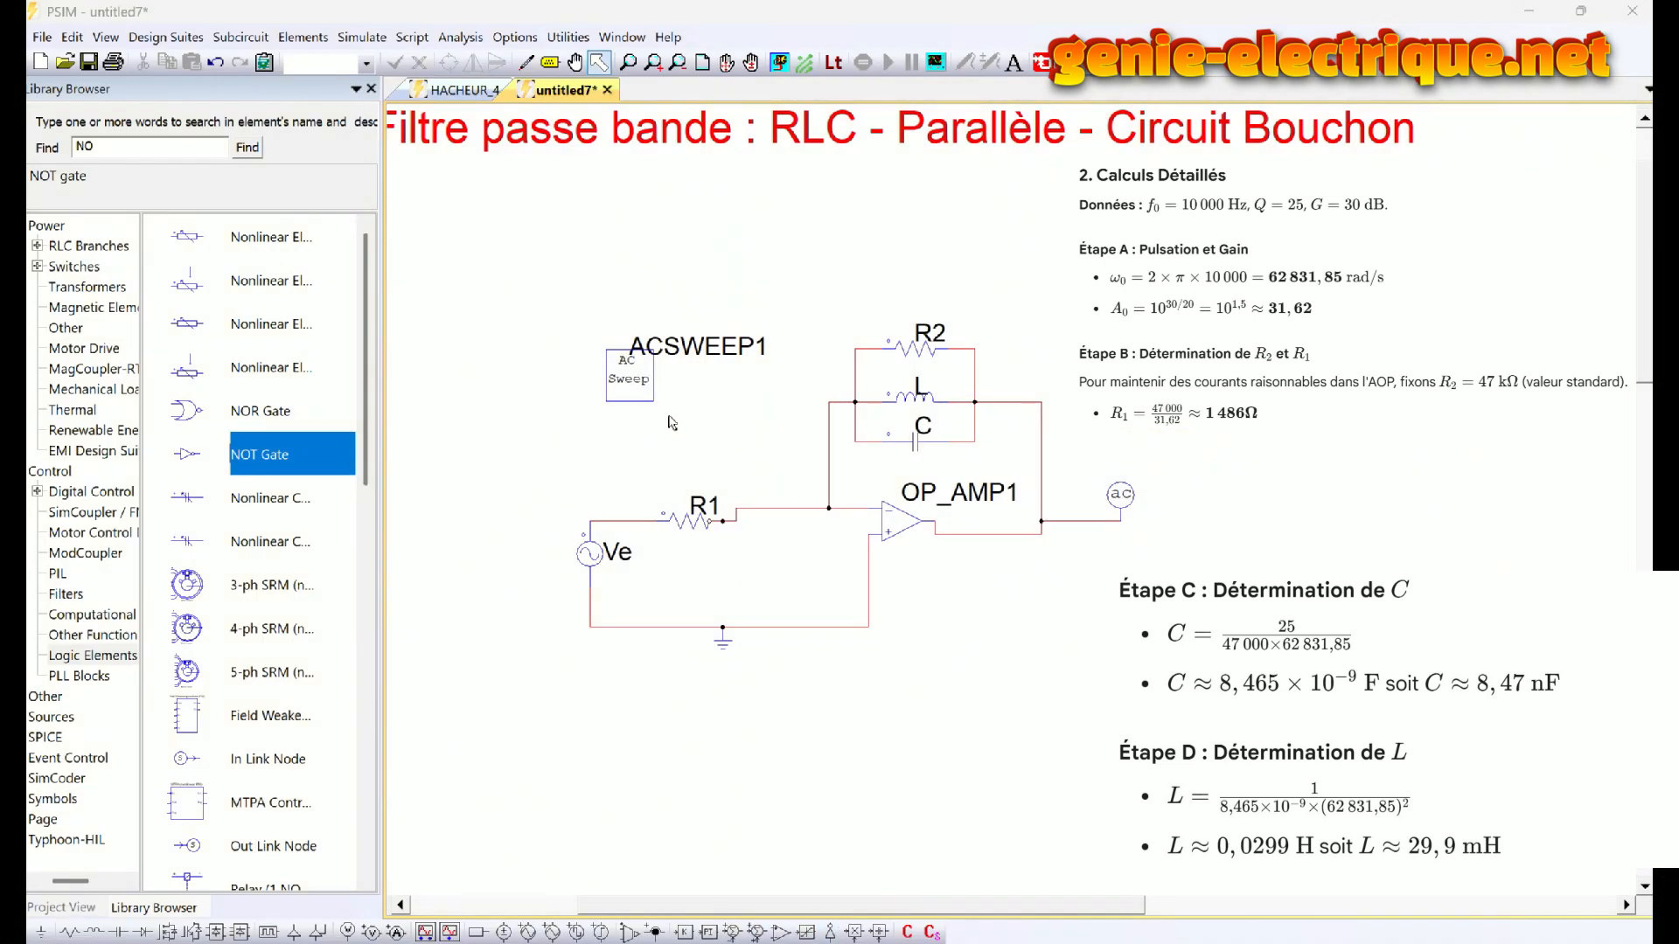
# Set the AC sweep's number of points to 100 and run the PSIM simulation.
pyautogui.click(637, 385)
pyautogui.doubleClick(637, 384)
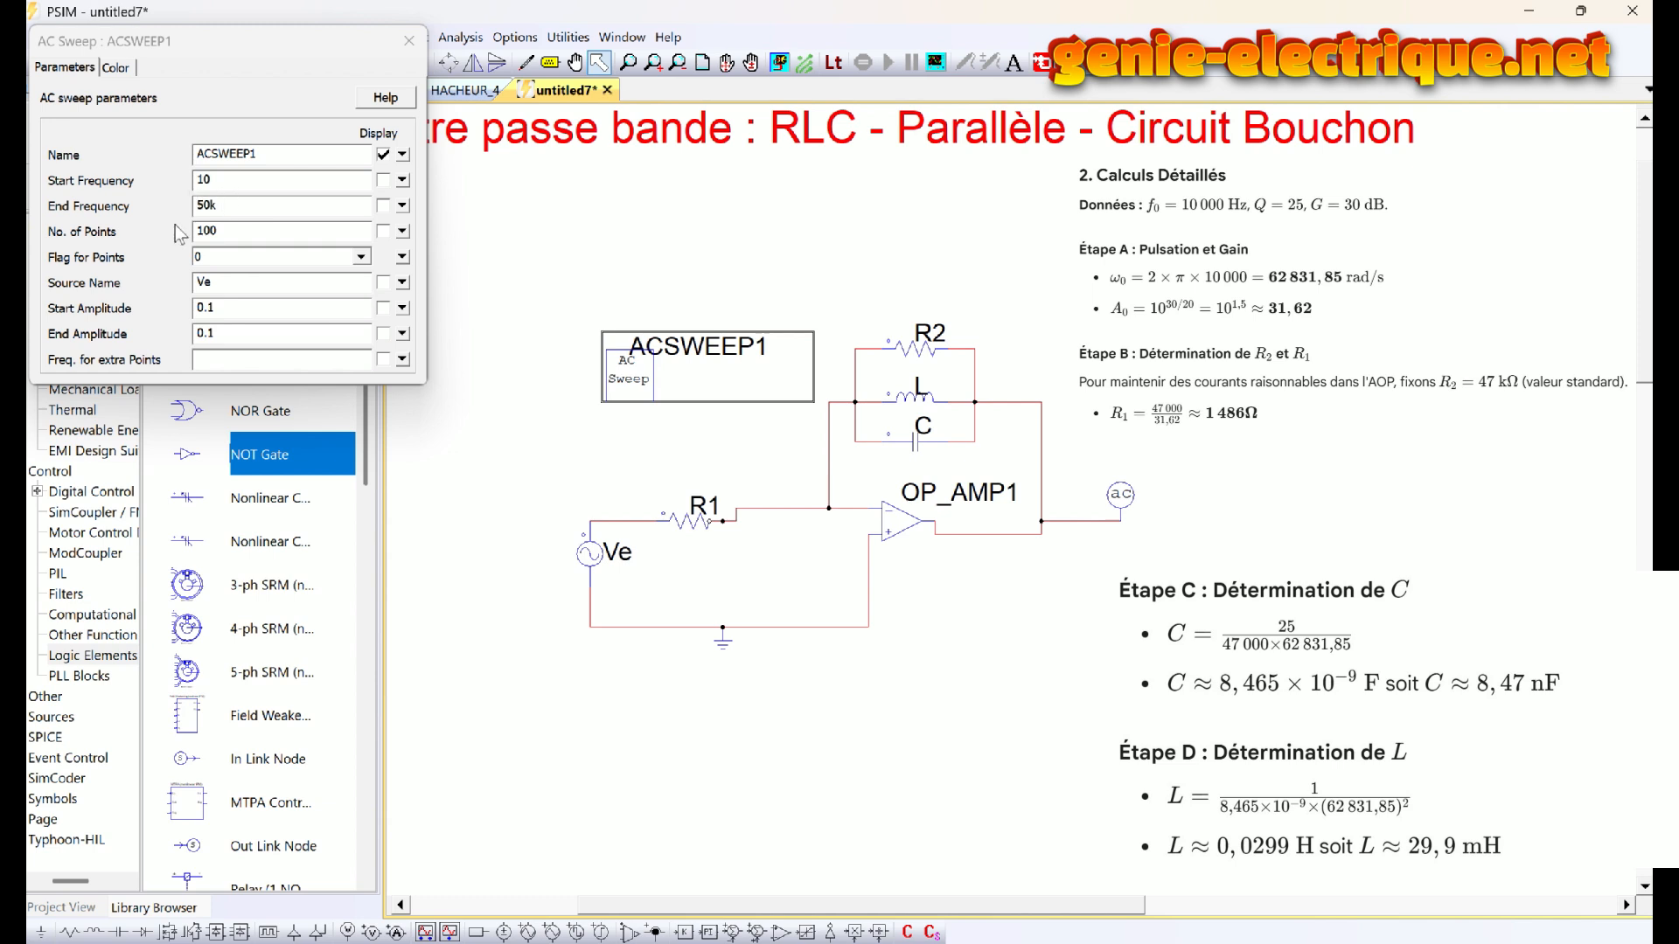
pyautogui.doubleClick(232, 235)
pyautogui.write('100')
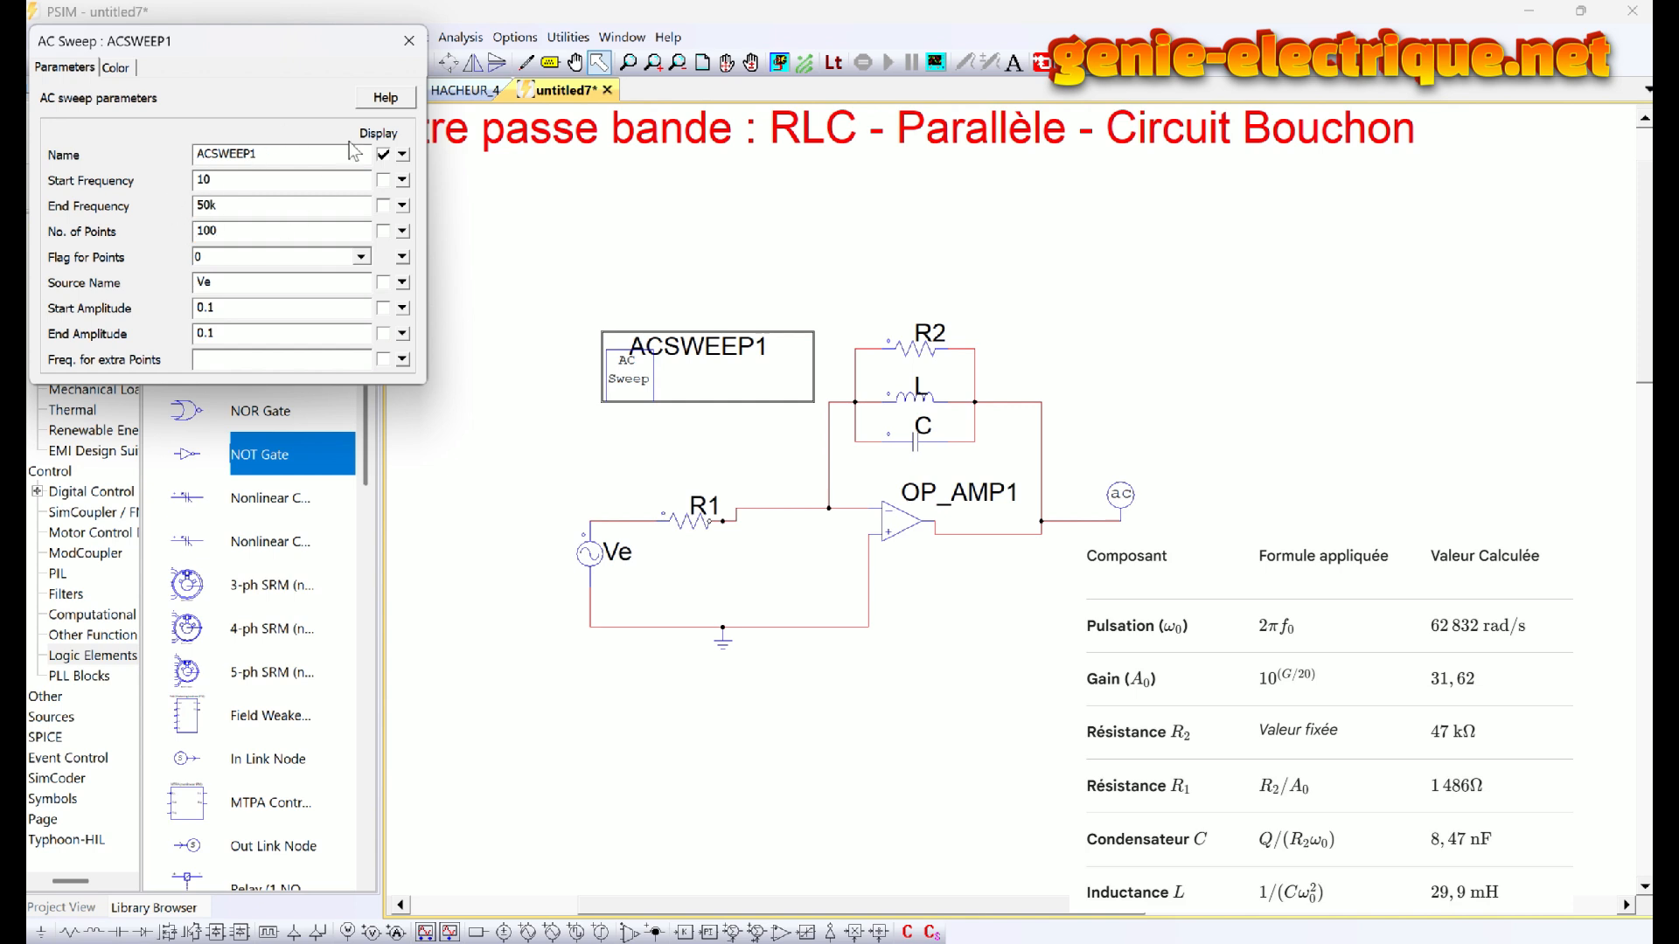
pyautogui.click(408, 41)
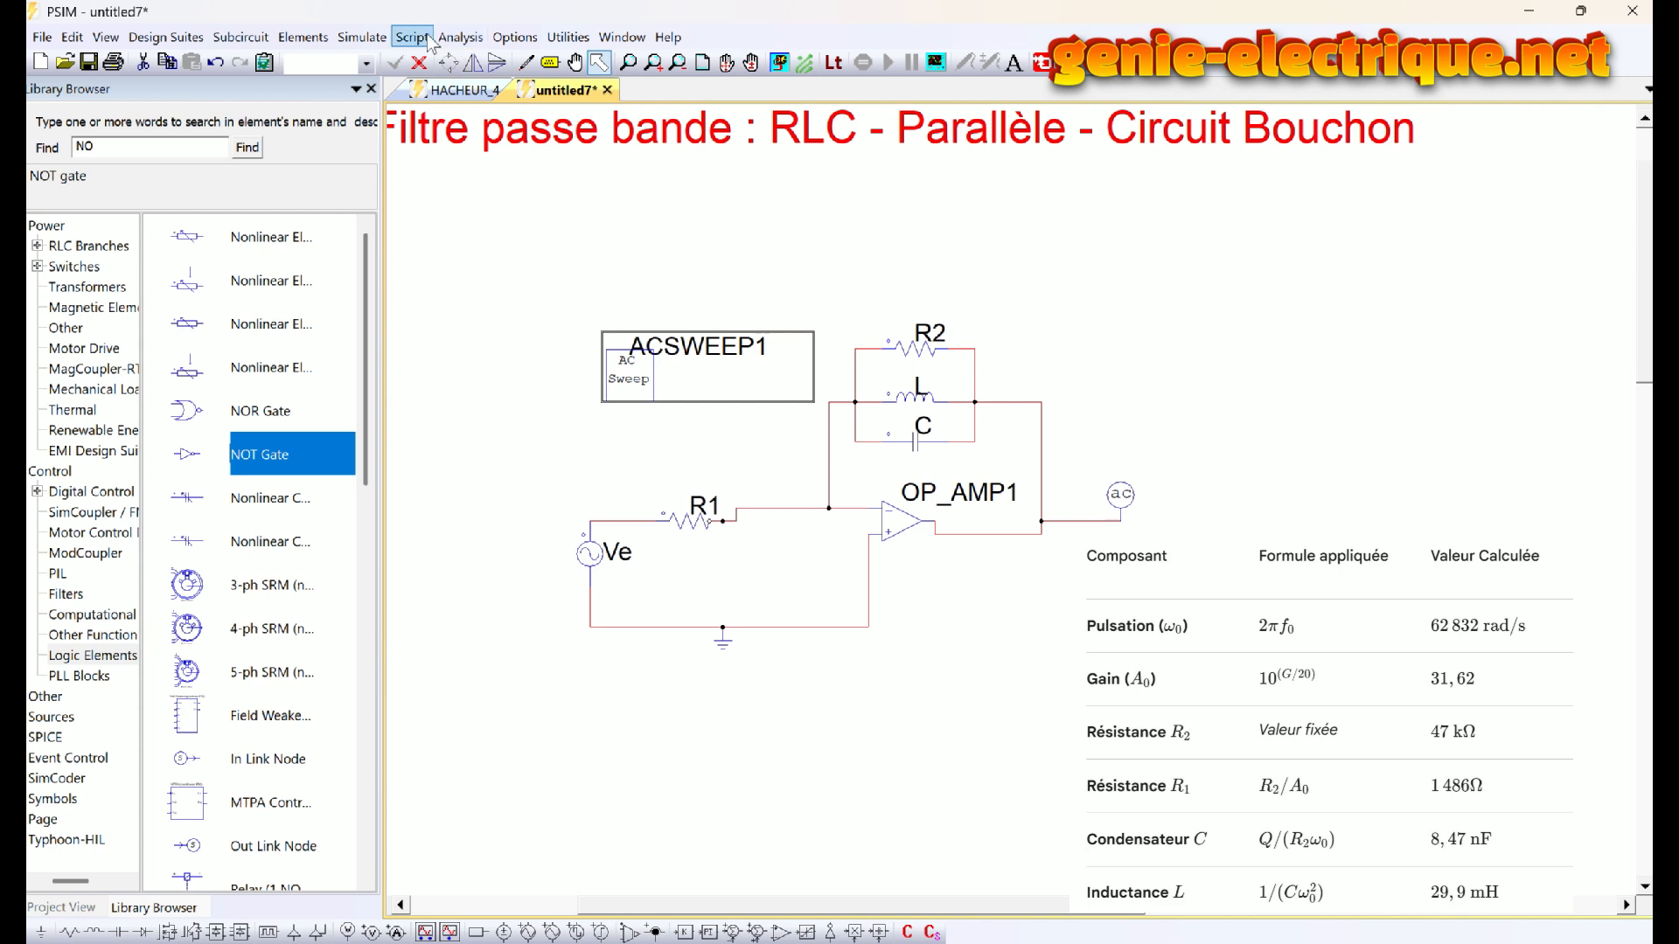
pyautogui.click(371, 37)
pyautogui.click(420, 91)
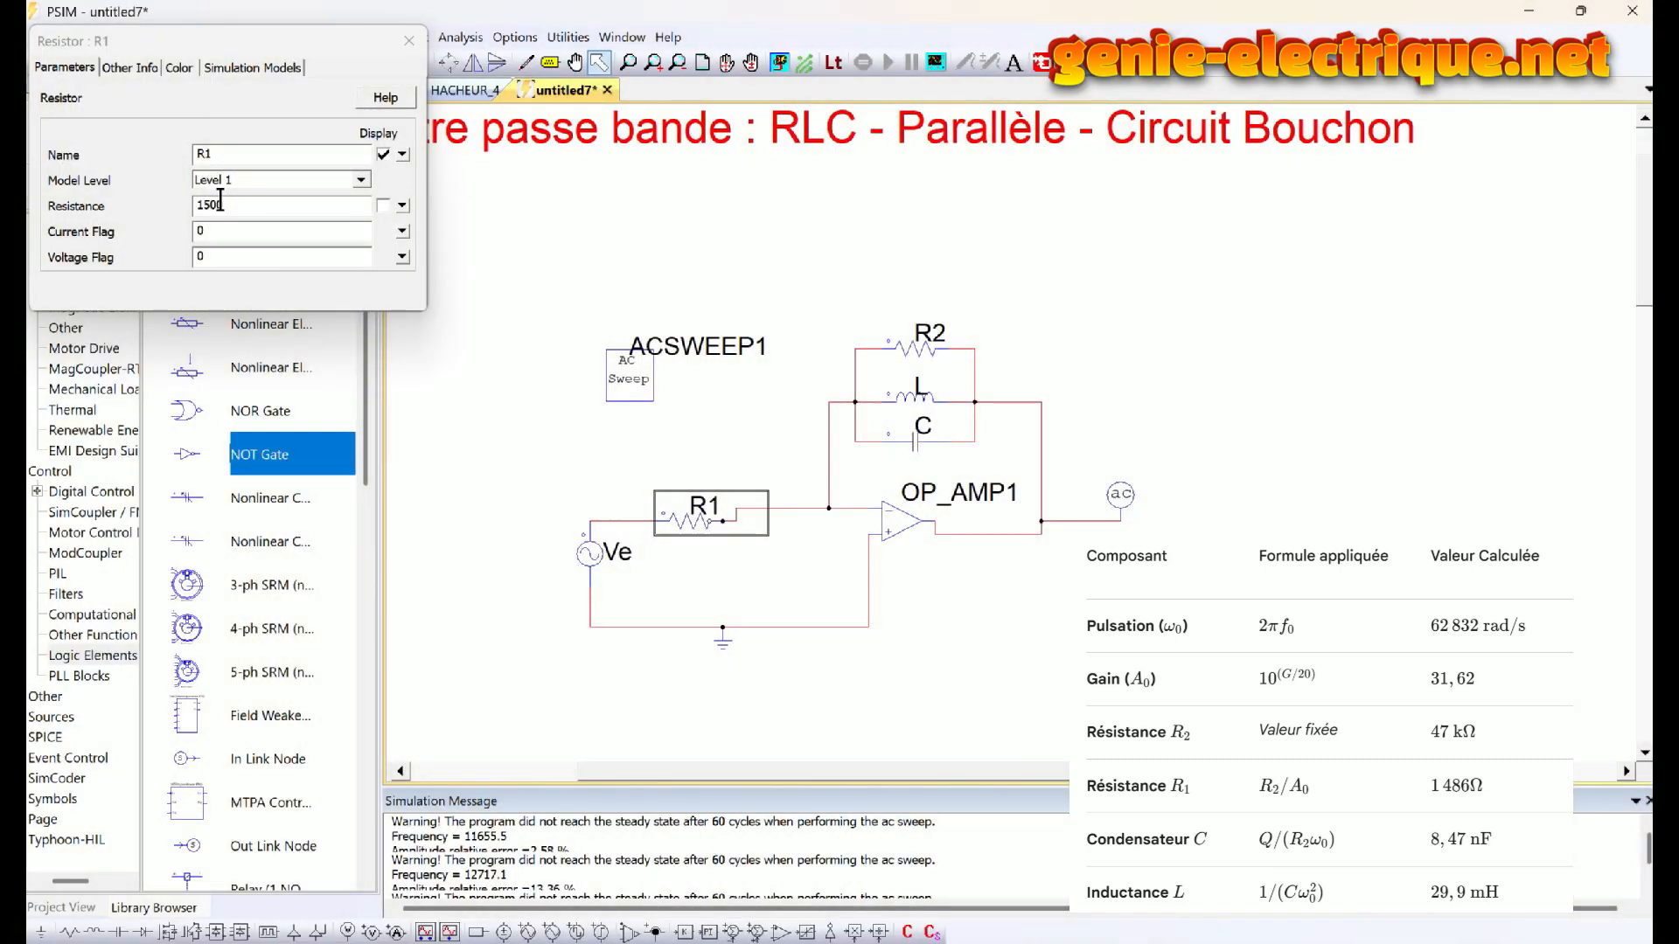
# Check the parameter values of resistors R1 and R2, inductor L and capacitor C.
pyautogui.click(408, 41)
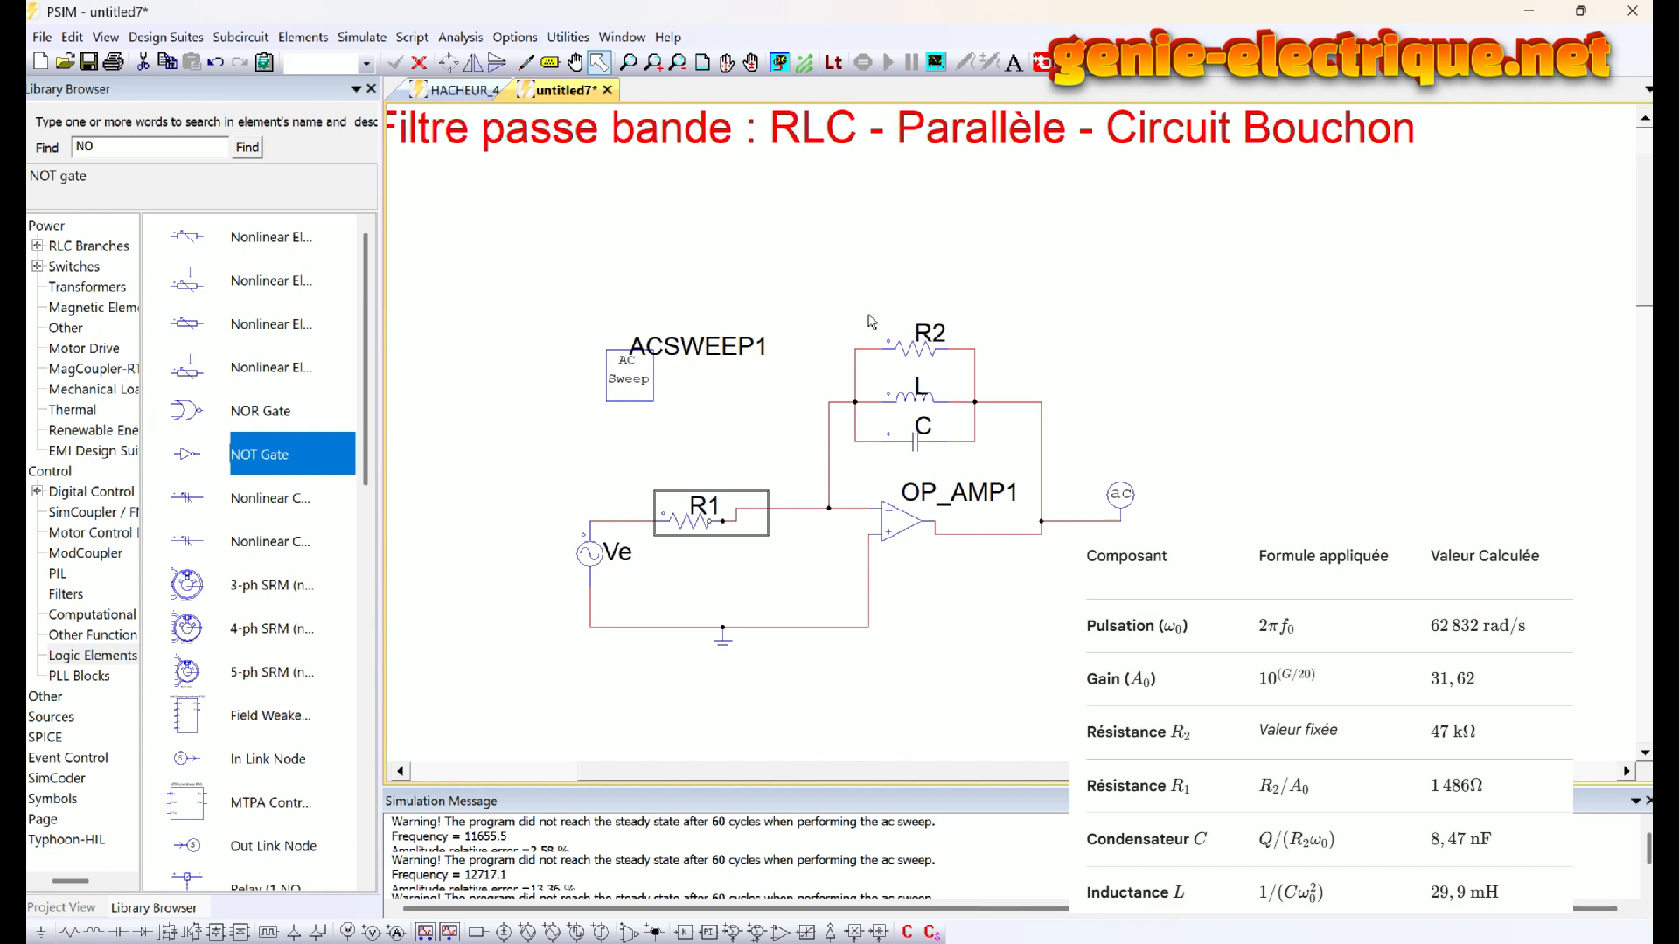
pyautogui.doubleClick(932, 357)
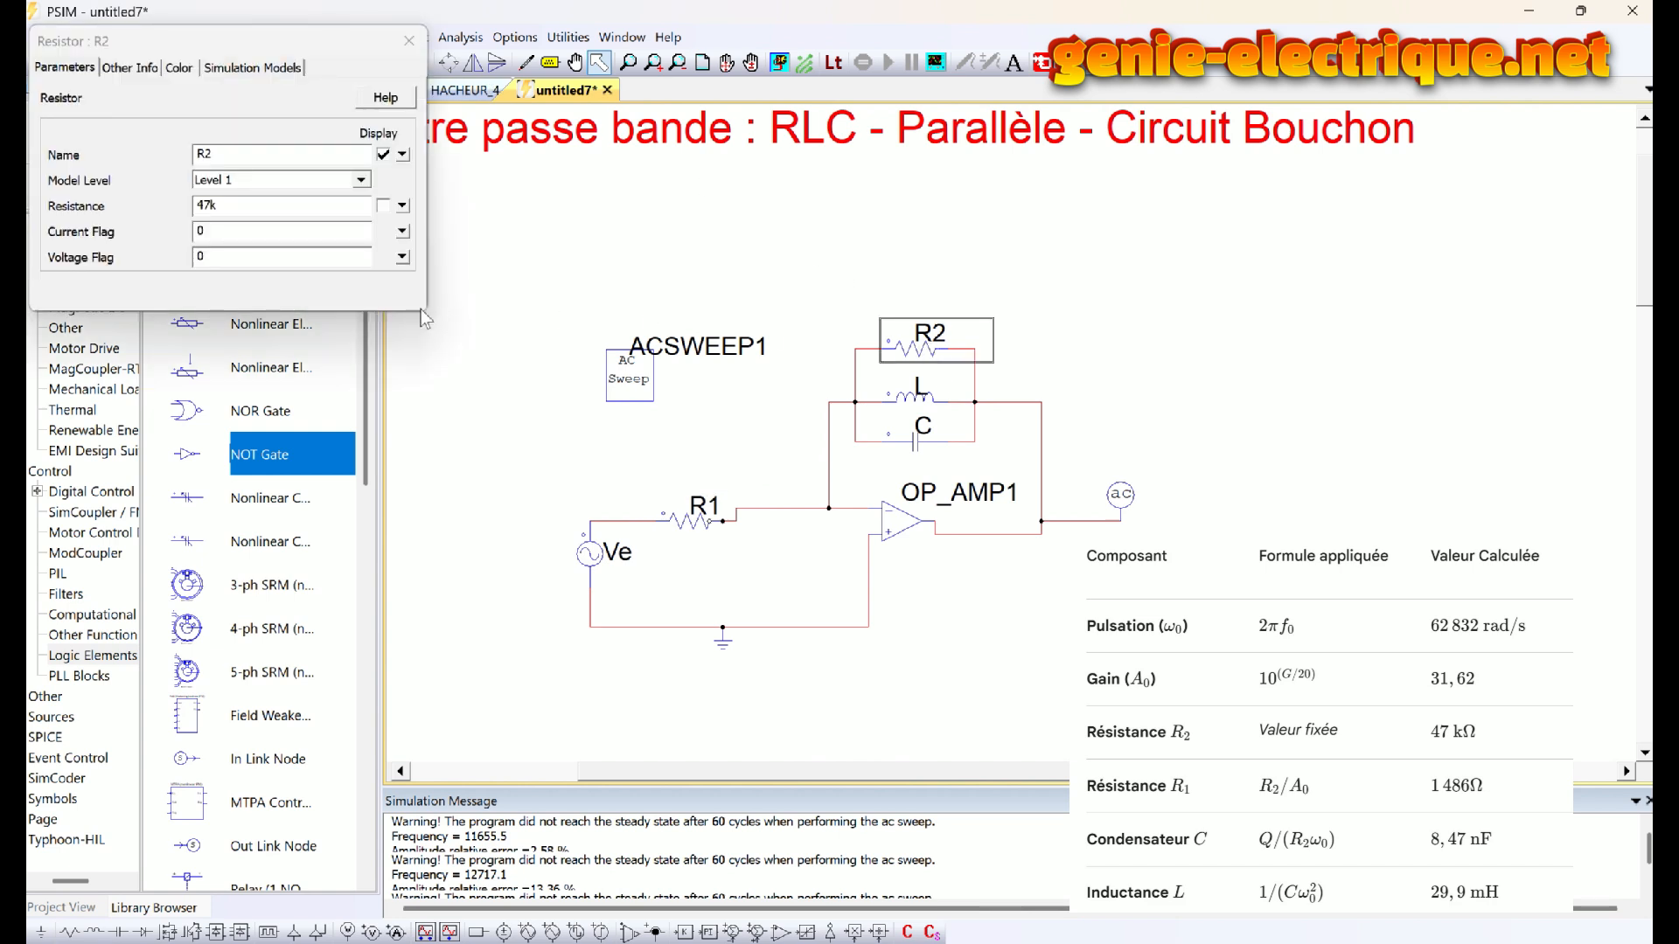
pyautogui.click(408, 41)
pyautogui.doubleClick(916, 404)
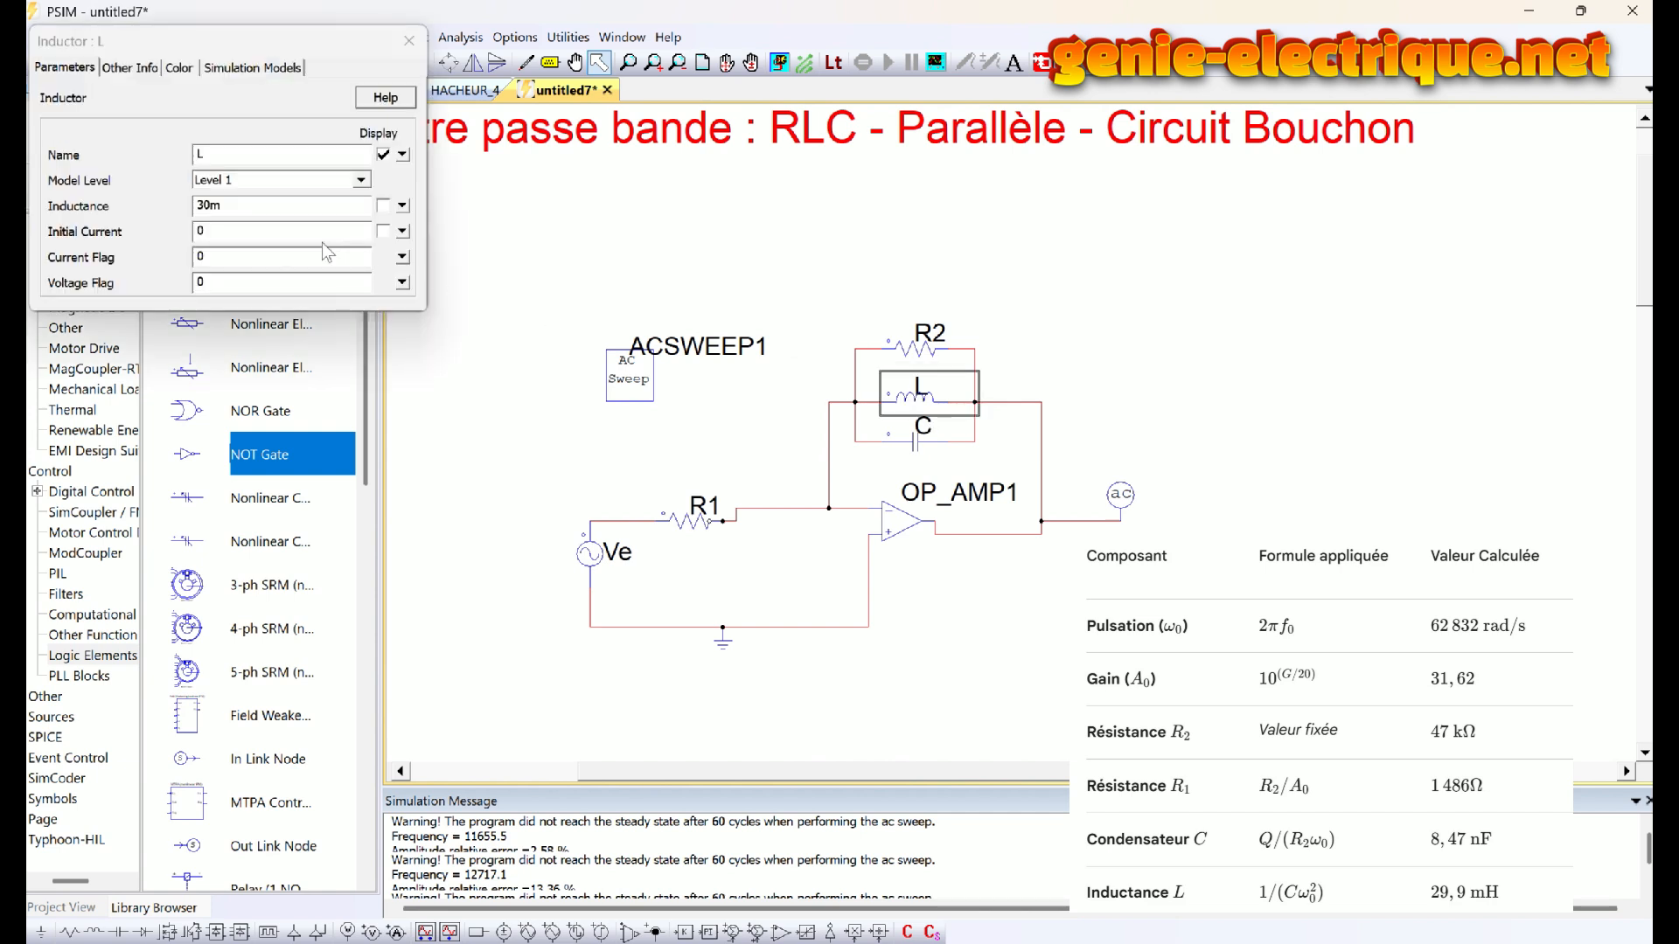
pyautogui.click(408, 41)
pyautogui.doubleClick(922, 433)
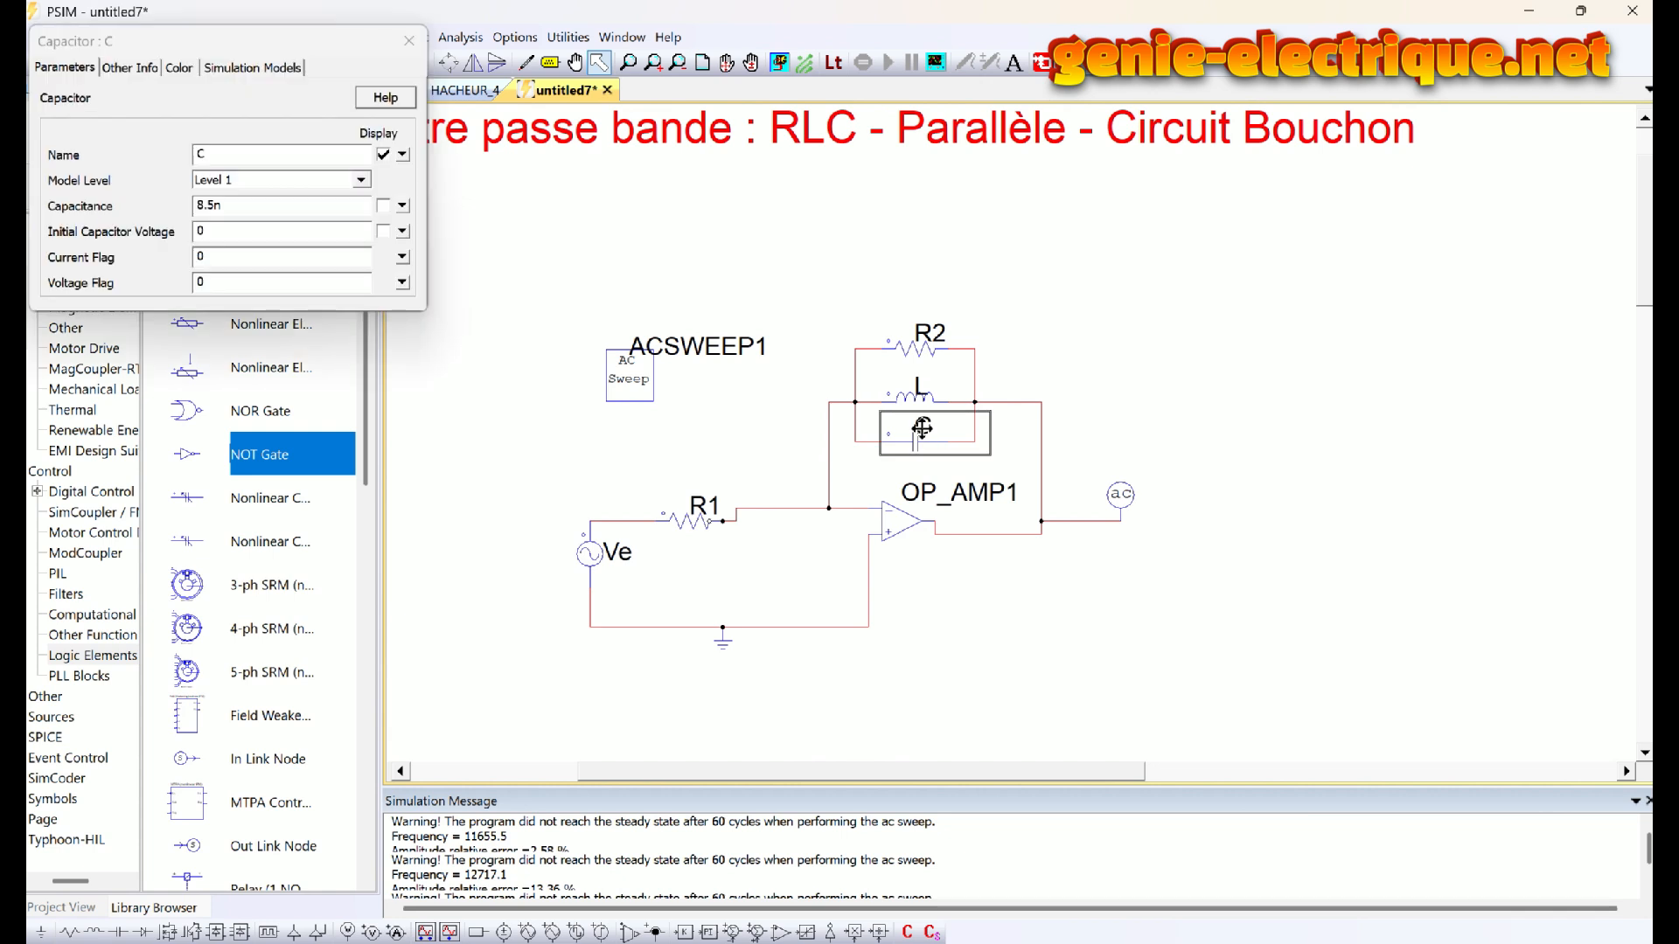
pyautogui.click(409, 41)
pyautogui.click(579, 367)
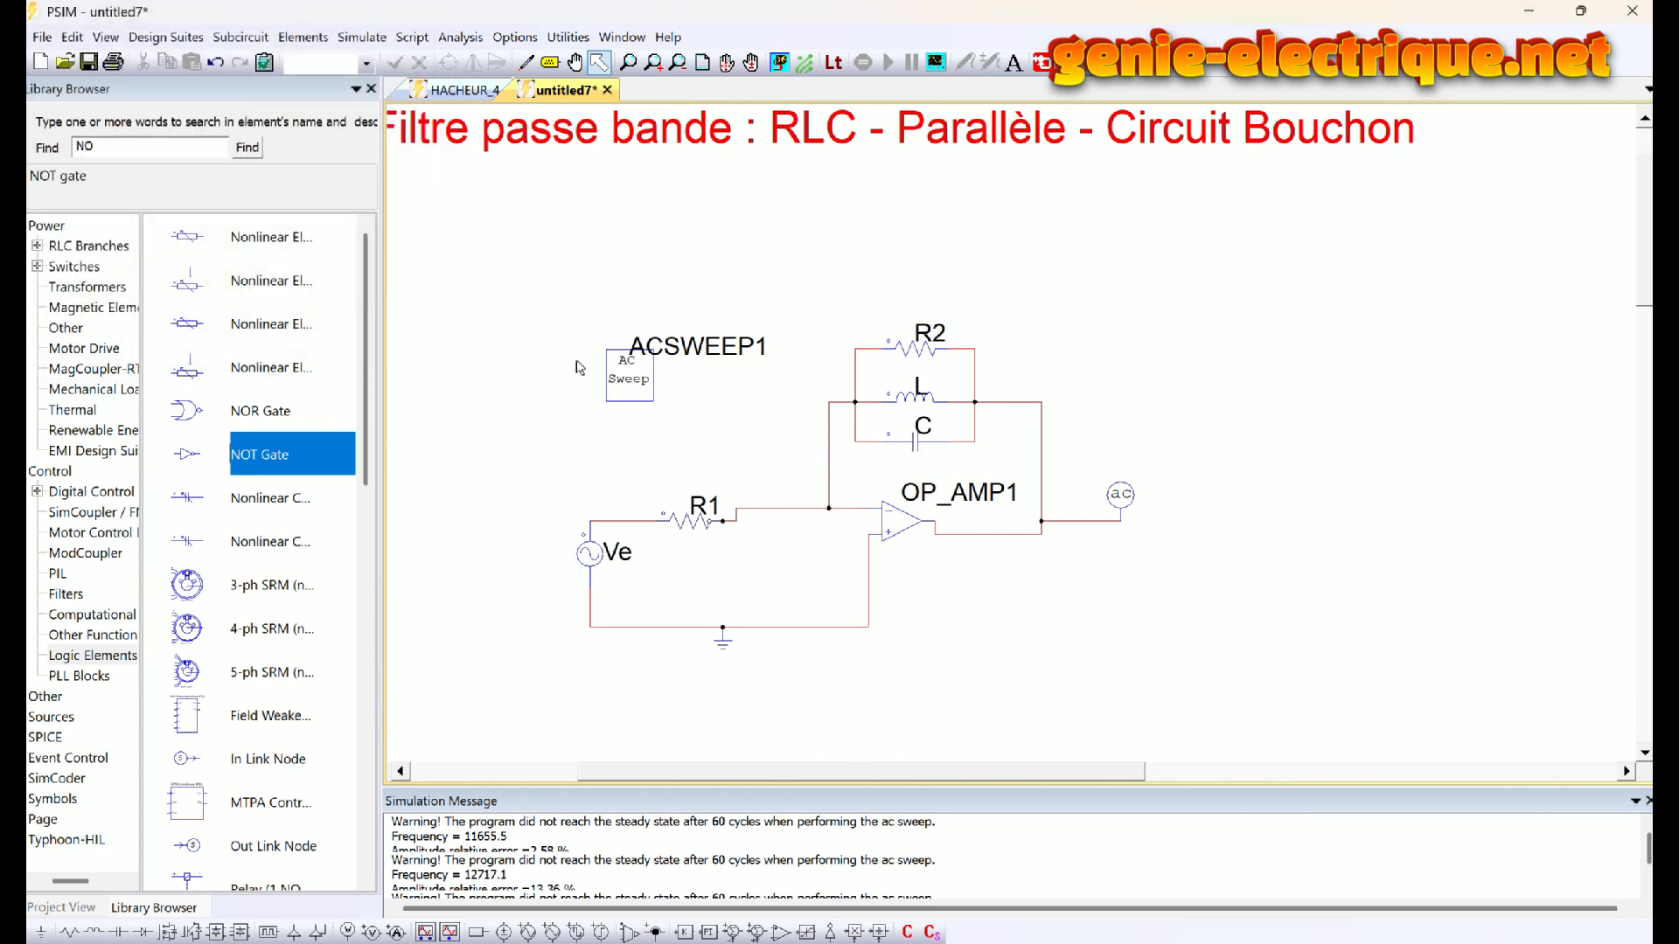
# Configure the AC sweep with 120 points and an end frequency of 160k.
pyautogui.doubleClick(628, 385)
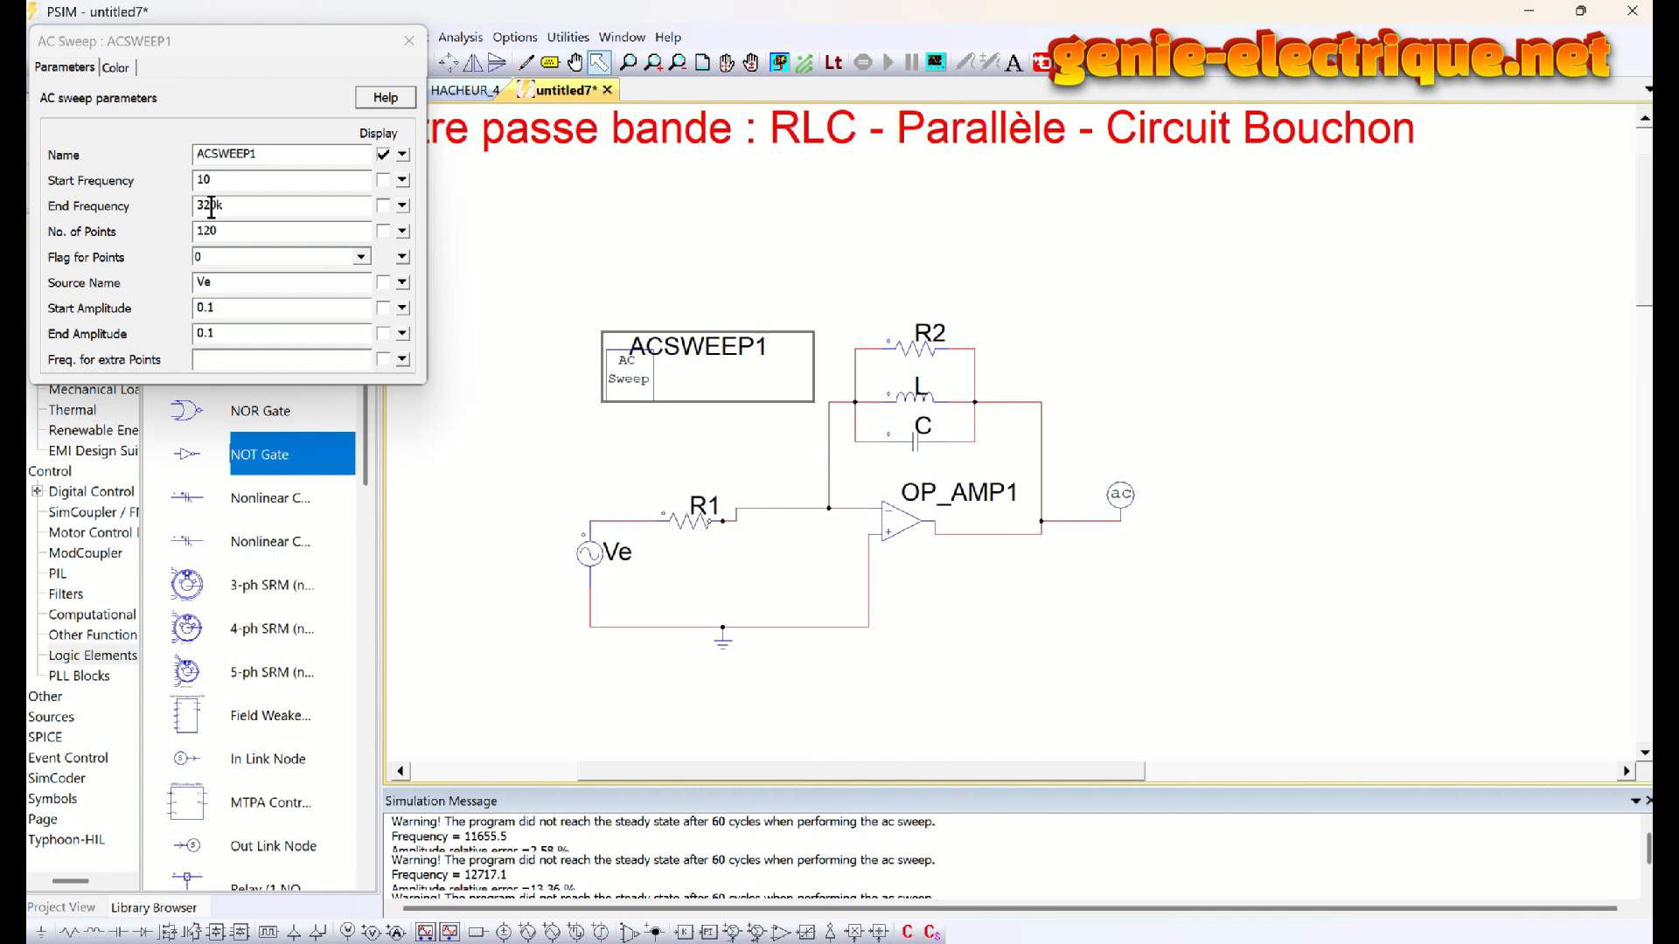
pyautogui.moveTo(211, 205); pyautogui.dragTo(165, 209)
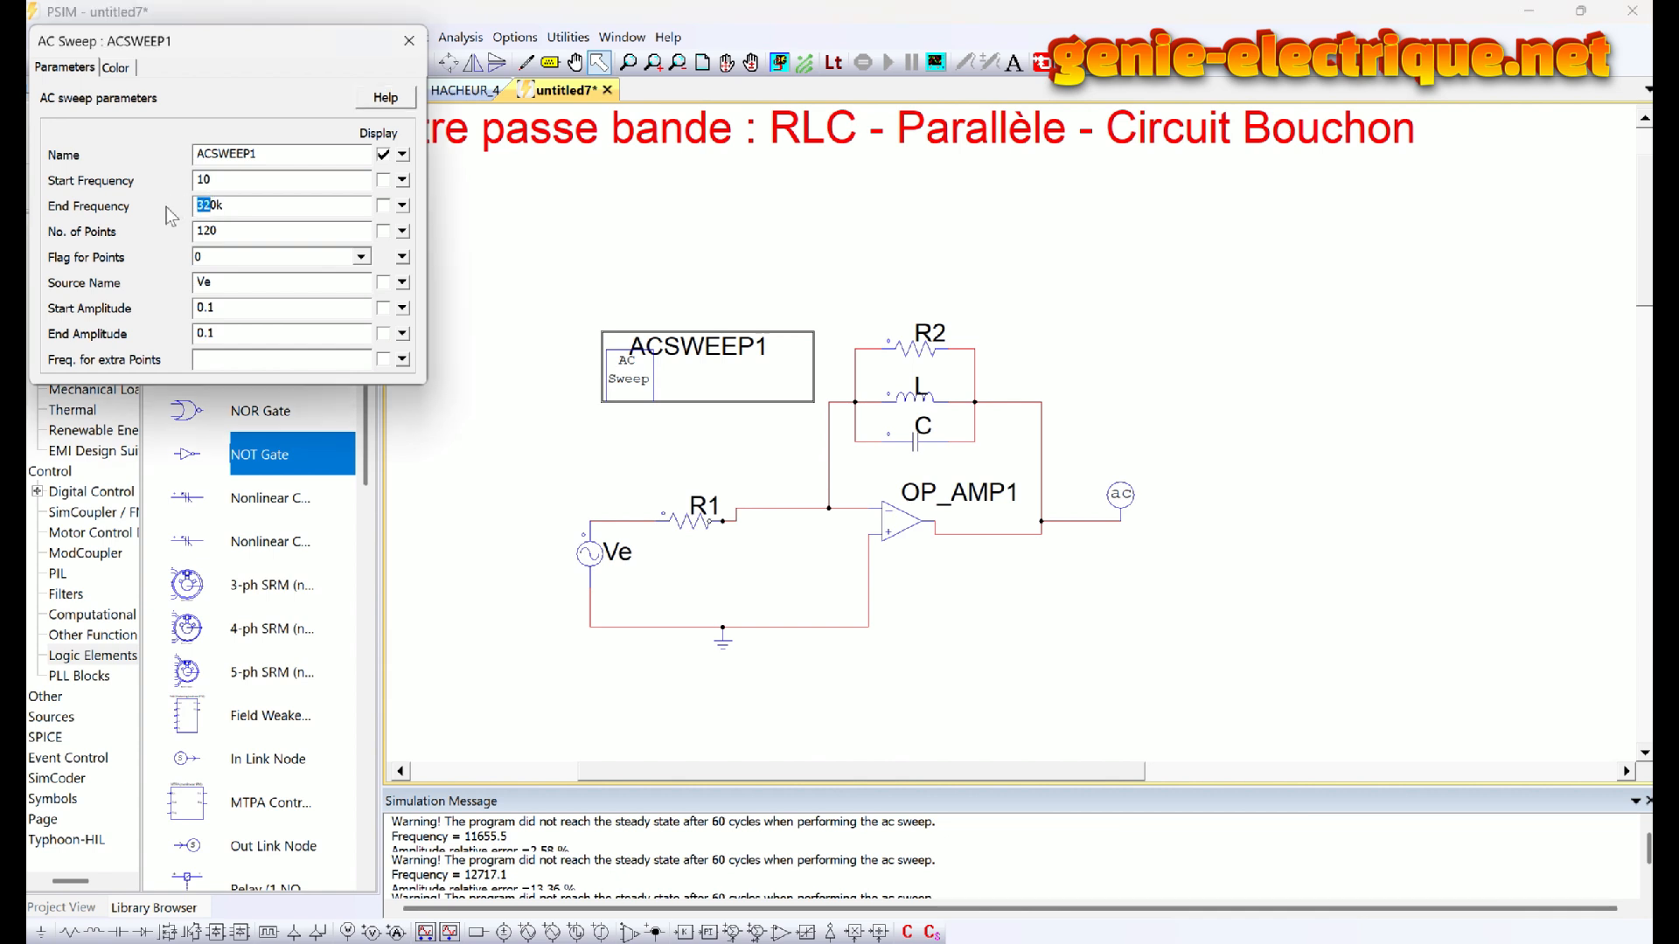
pyautogui.write('16')
pyautogui.click(408, 41)
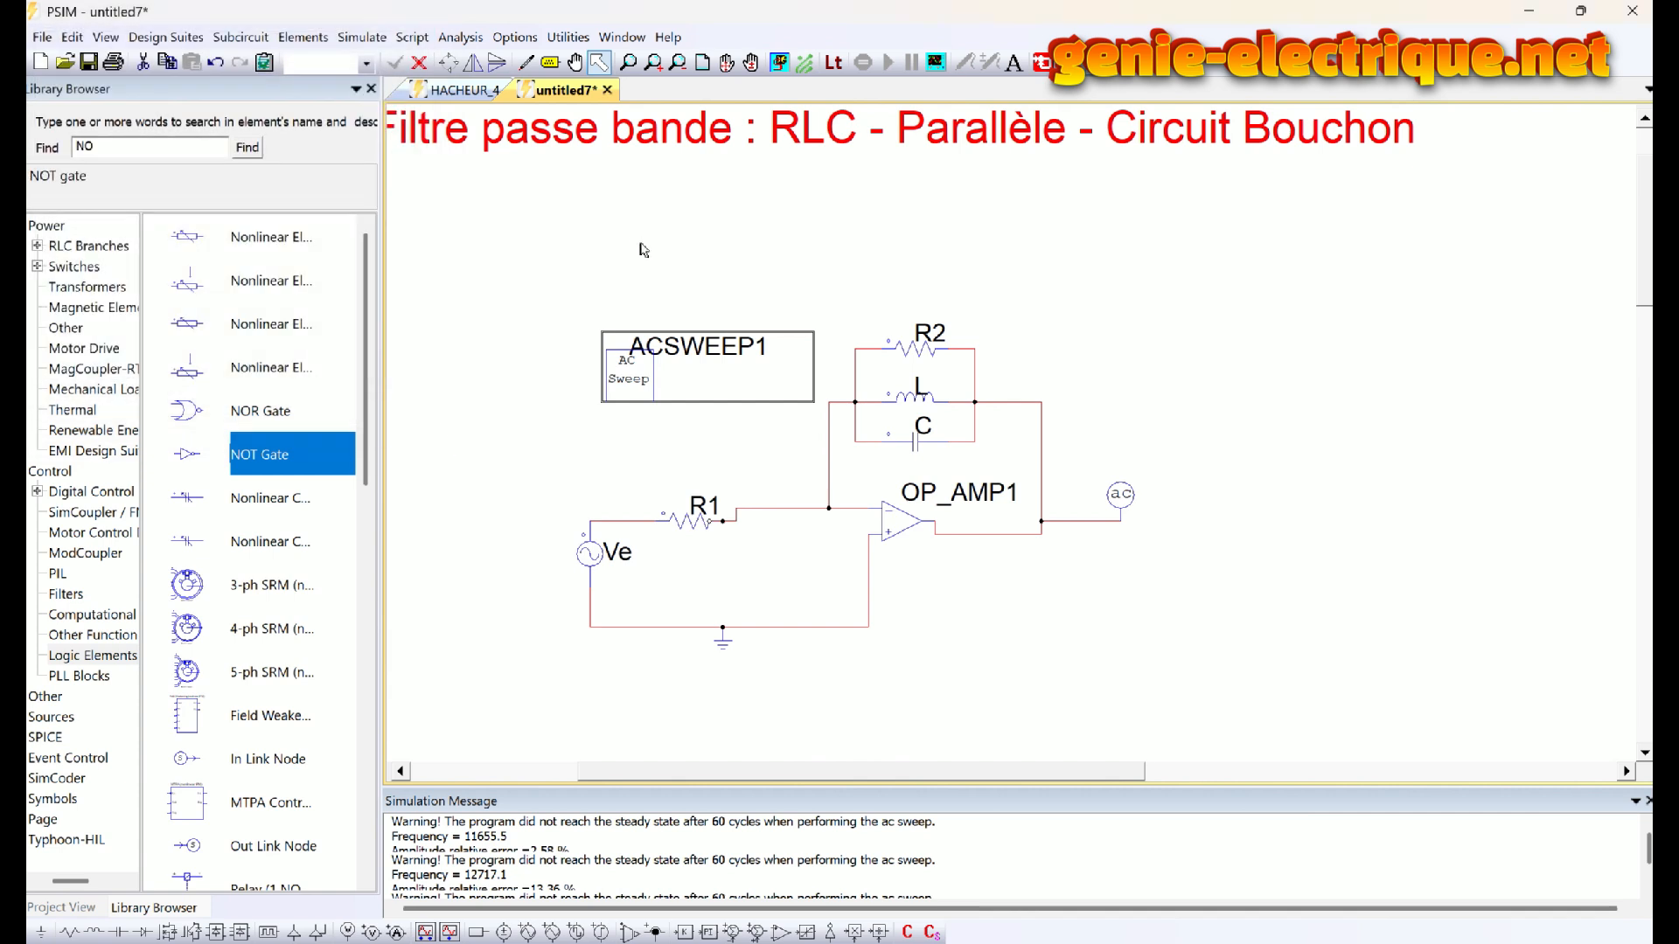
# Run the PSIM simulation and maximize the resulting amplitude and phase plots within Simview.
pyautogui.click(362, 37)
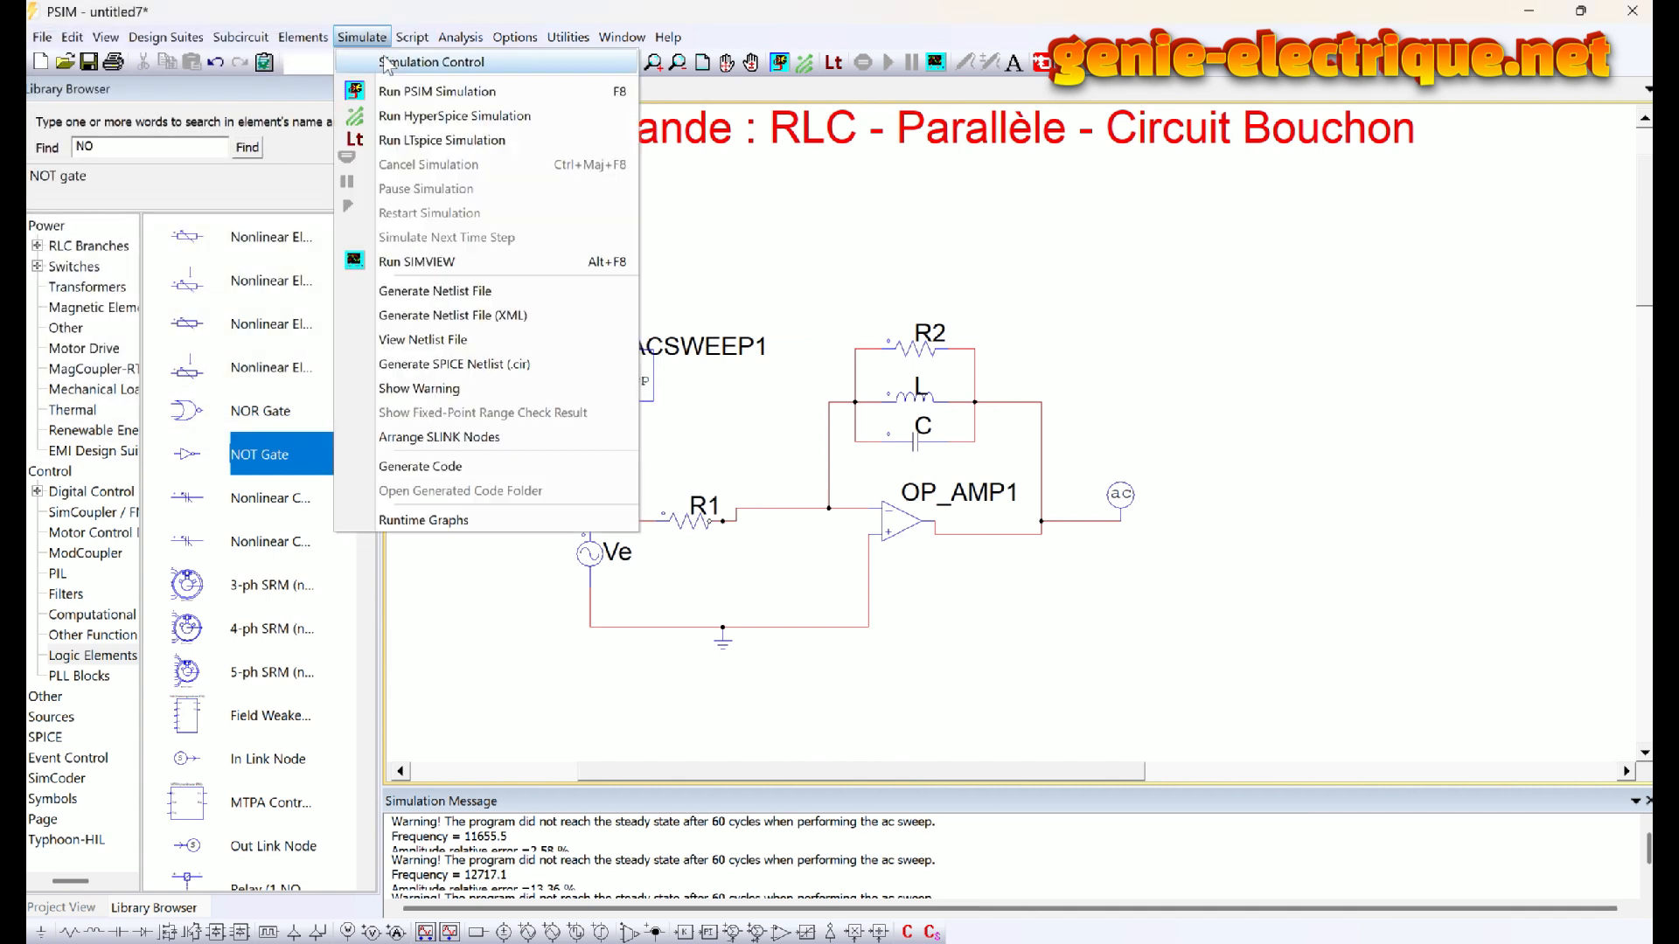
pyautogui.click(411, 91)
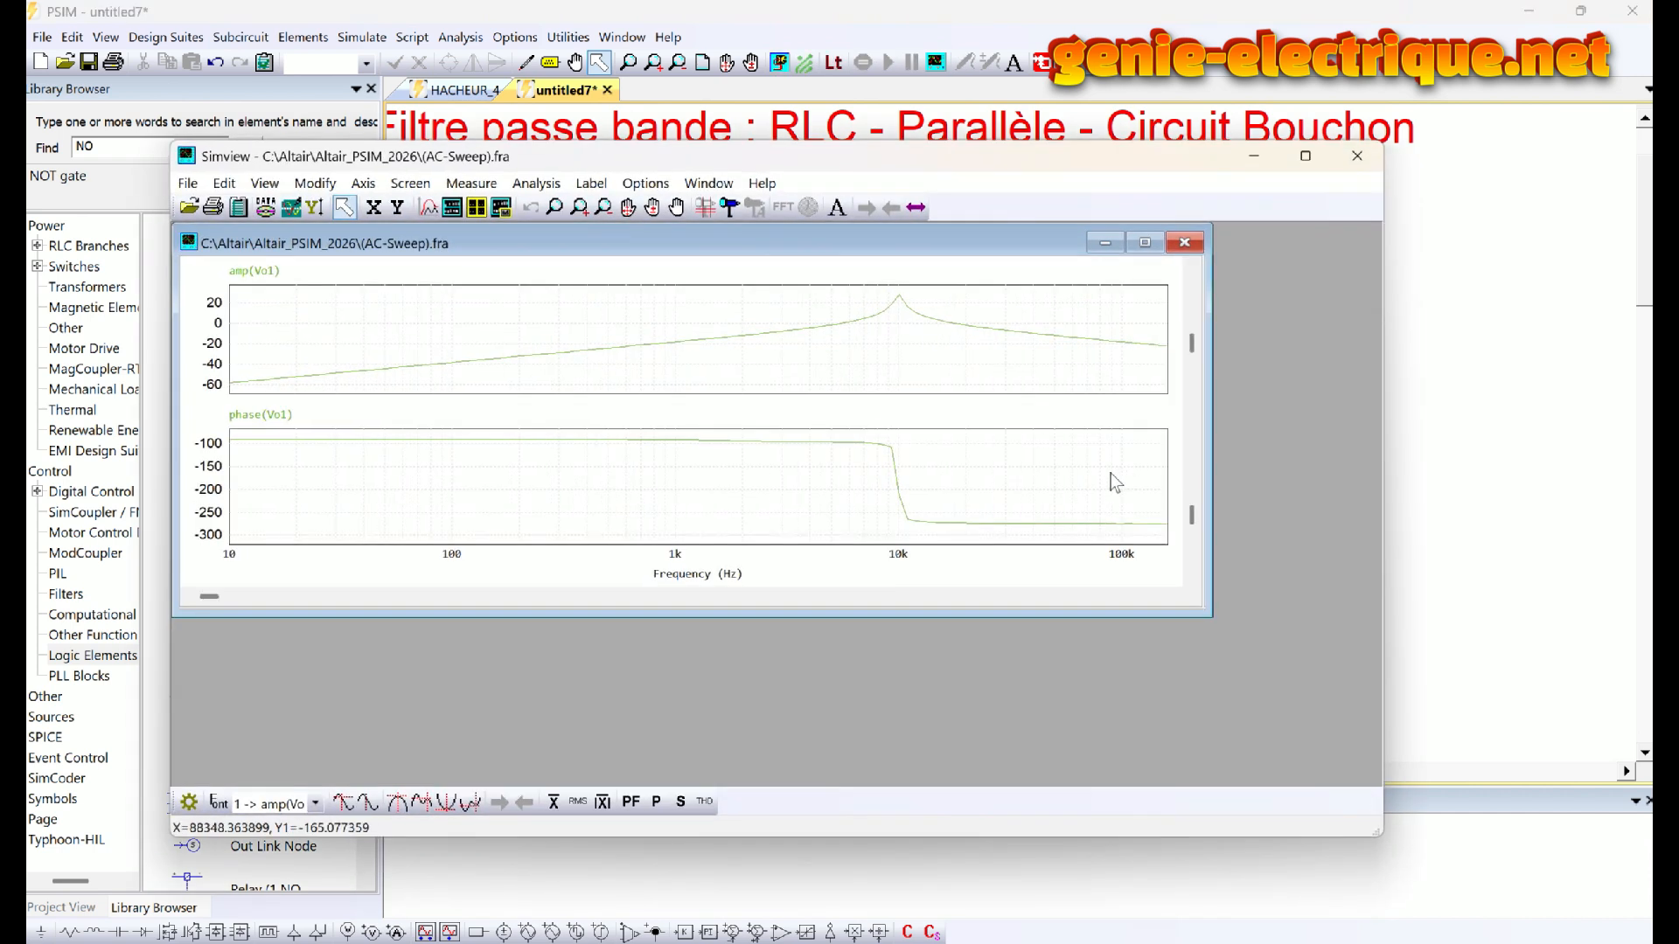
pyautogui.click(1142, 243)
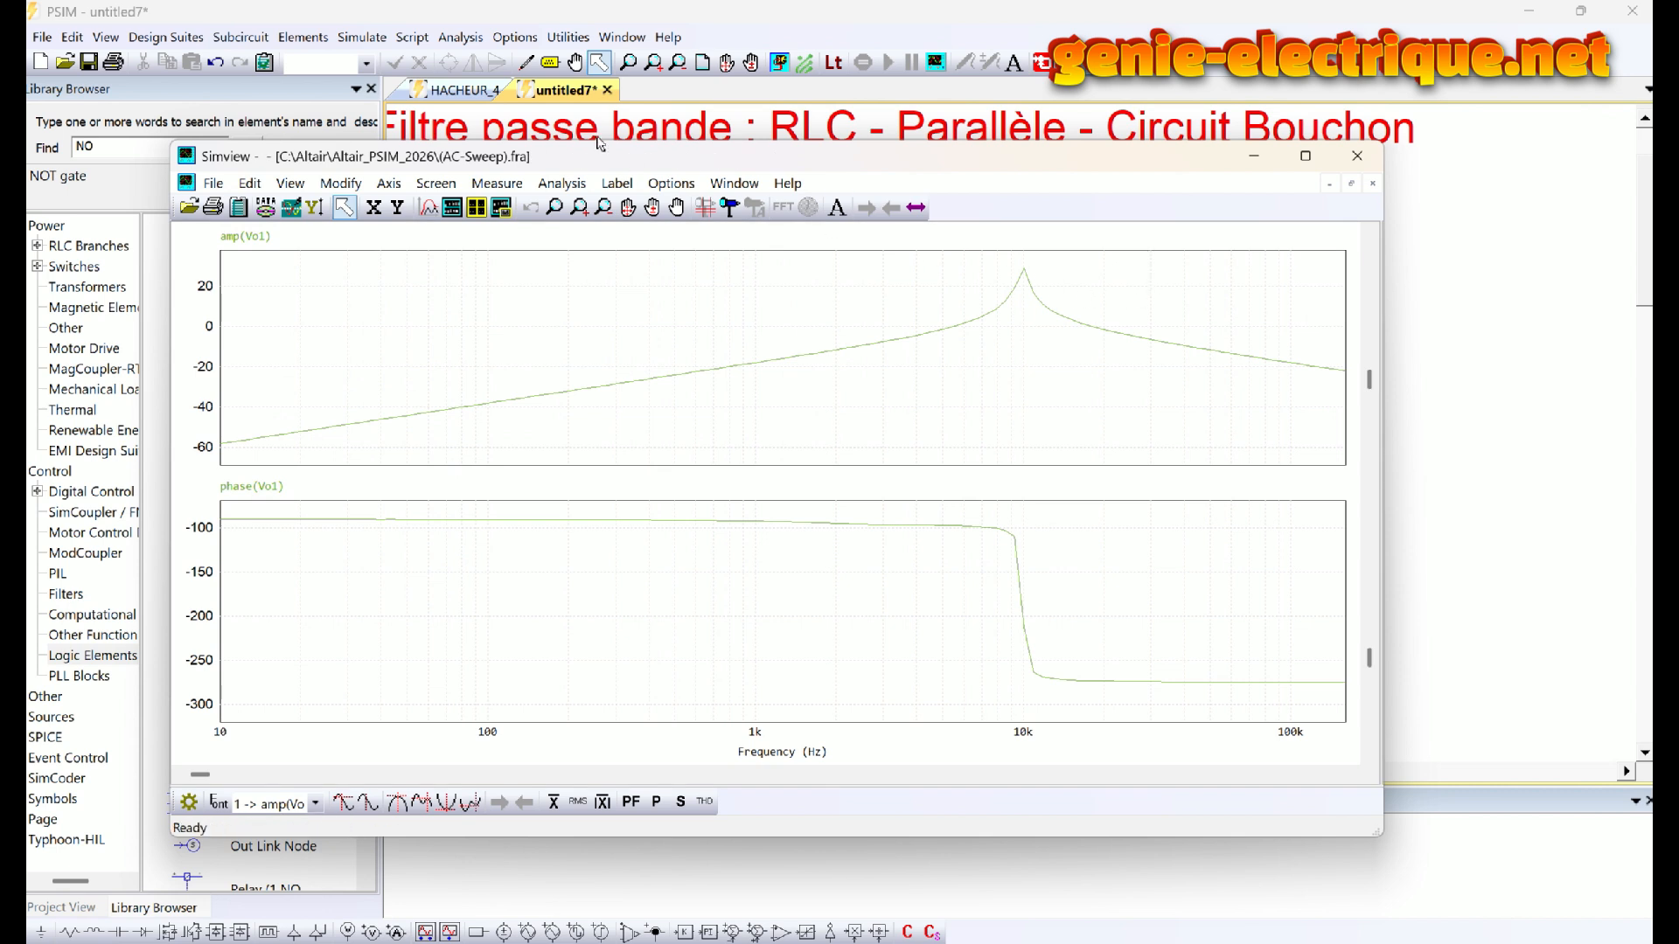
# Turn on the measurement cursors, put the first cursor on the amplitude peak, and bring the whole measurement table into view.
pyautogui.click(496, 183)
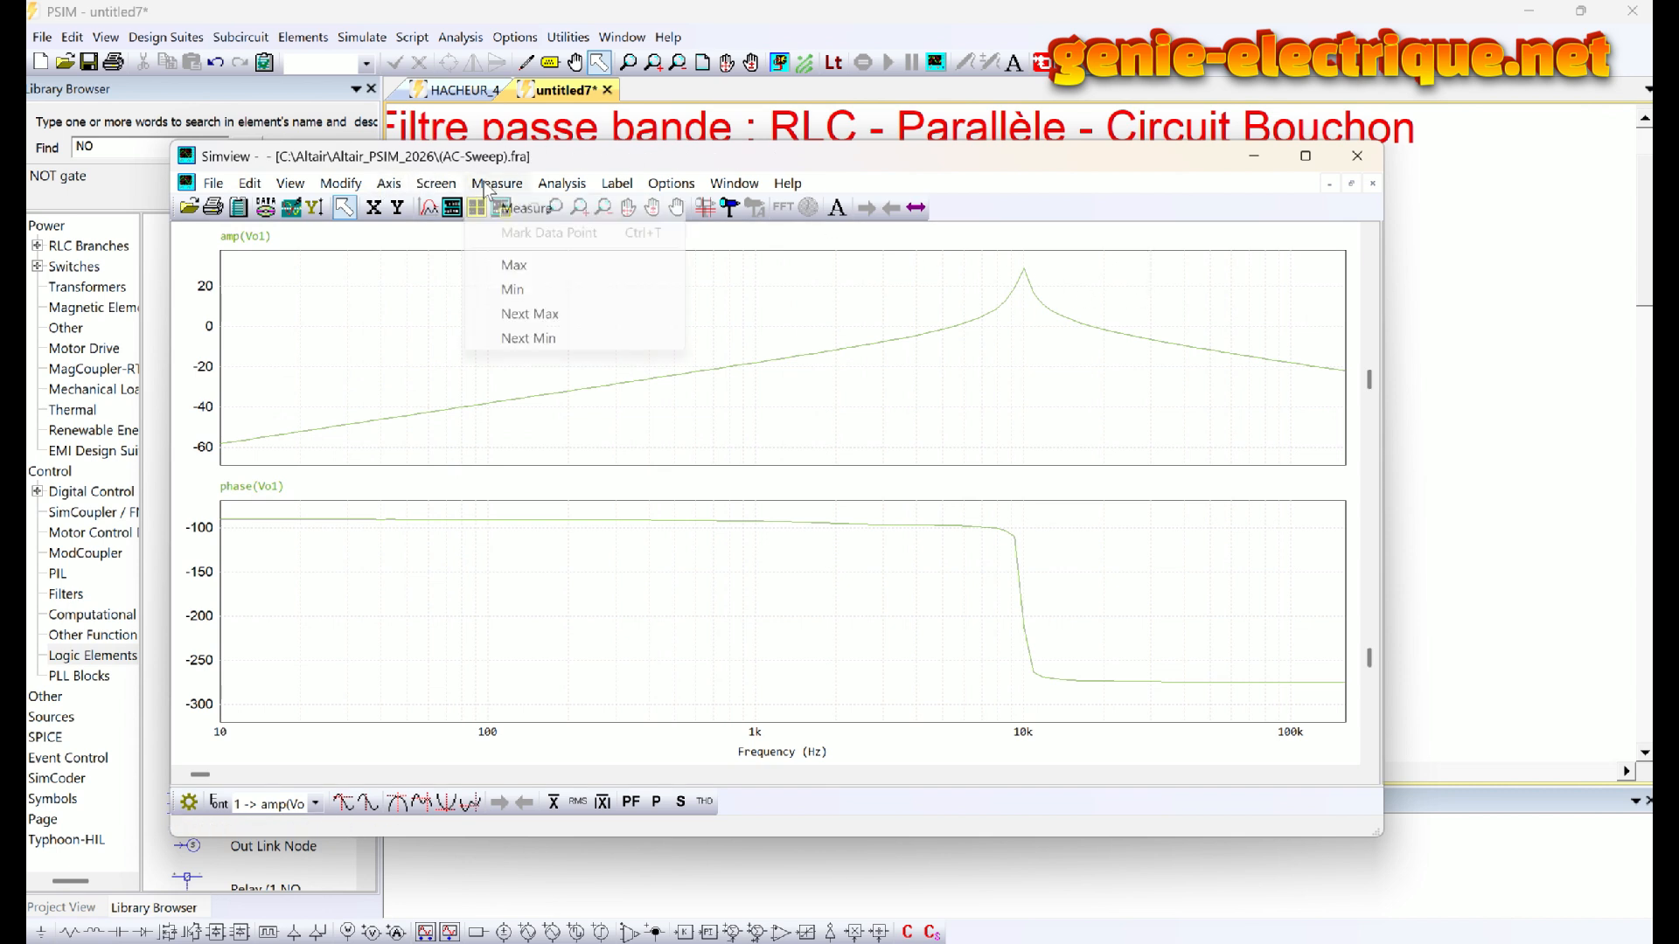
pyautogui.click(524, 208)
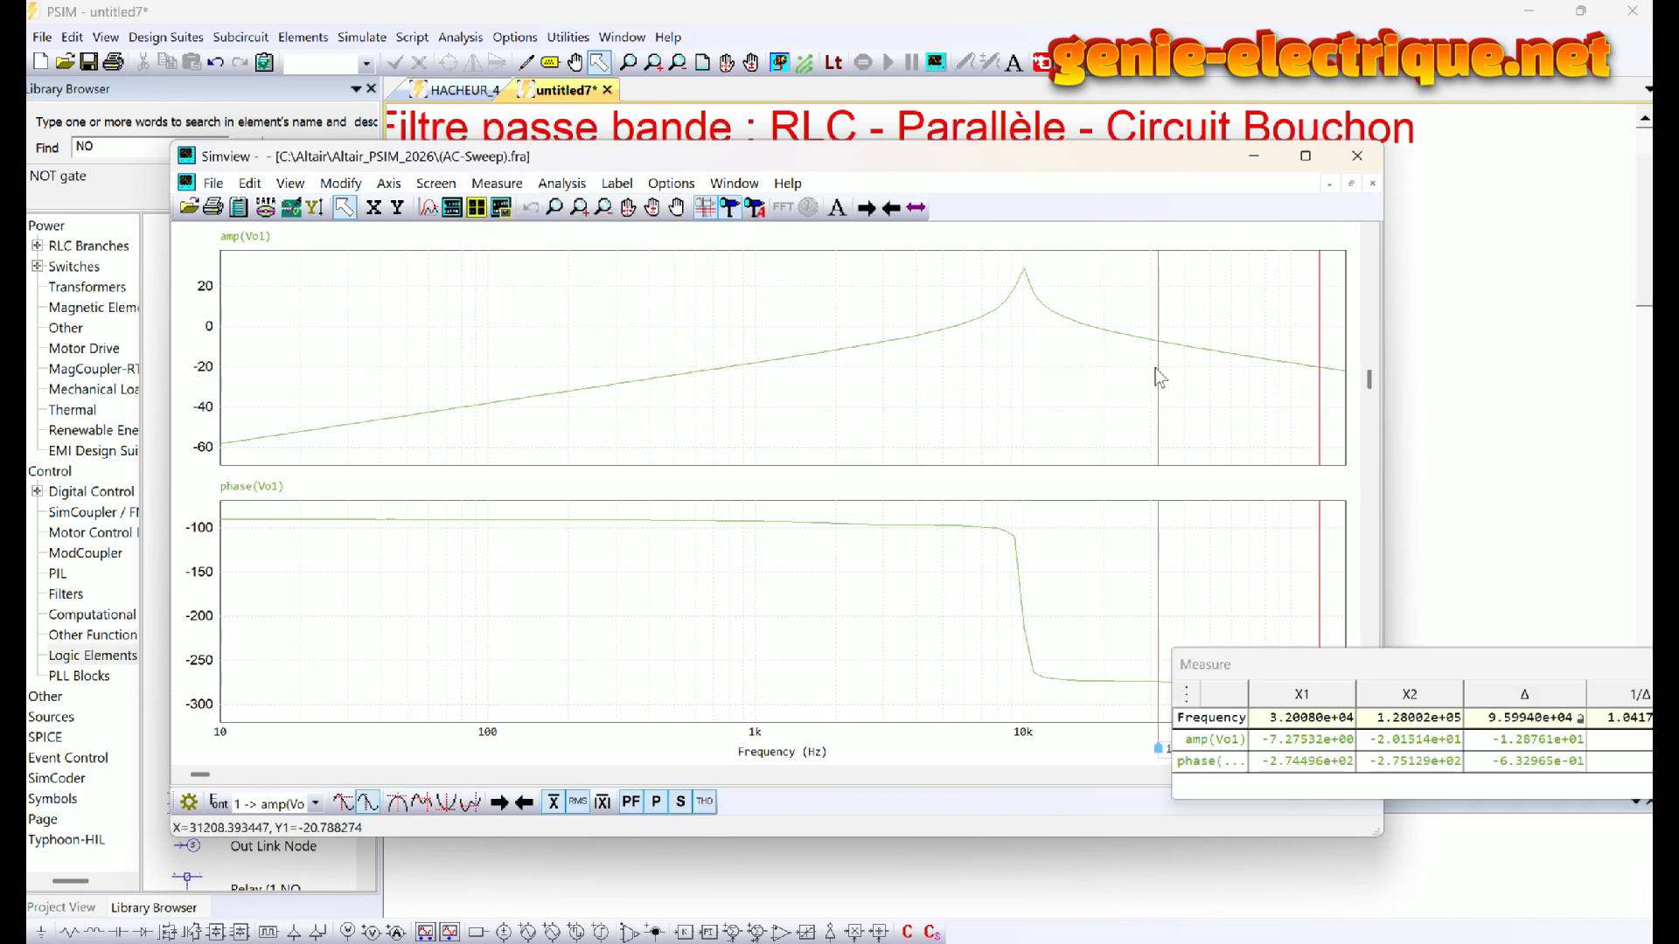
pyautogui.moveTo(1156, 367); pyautogui.dragTo(1025, 378)
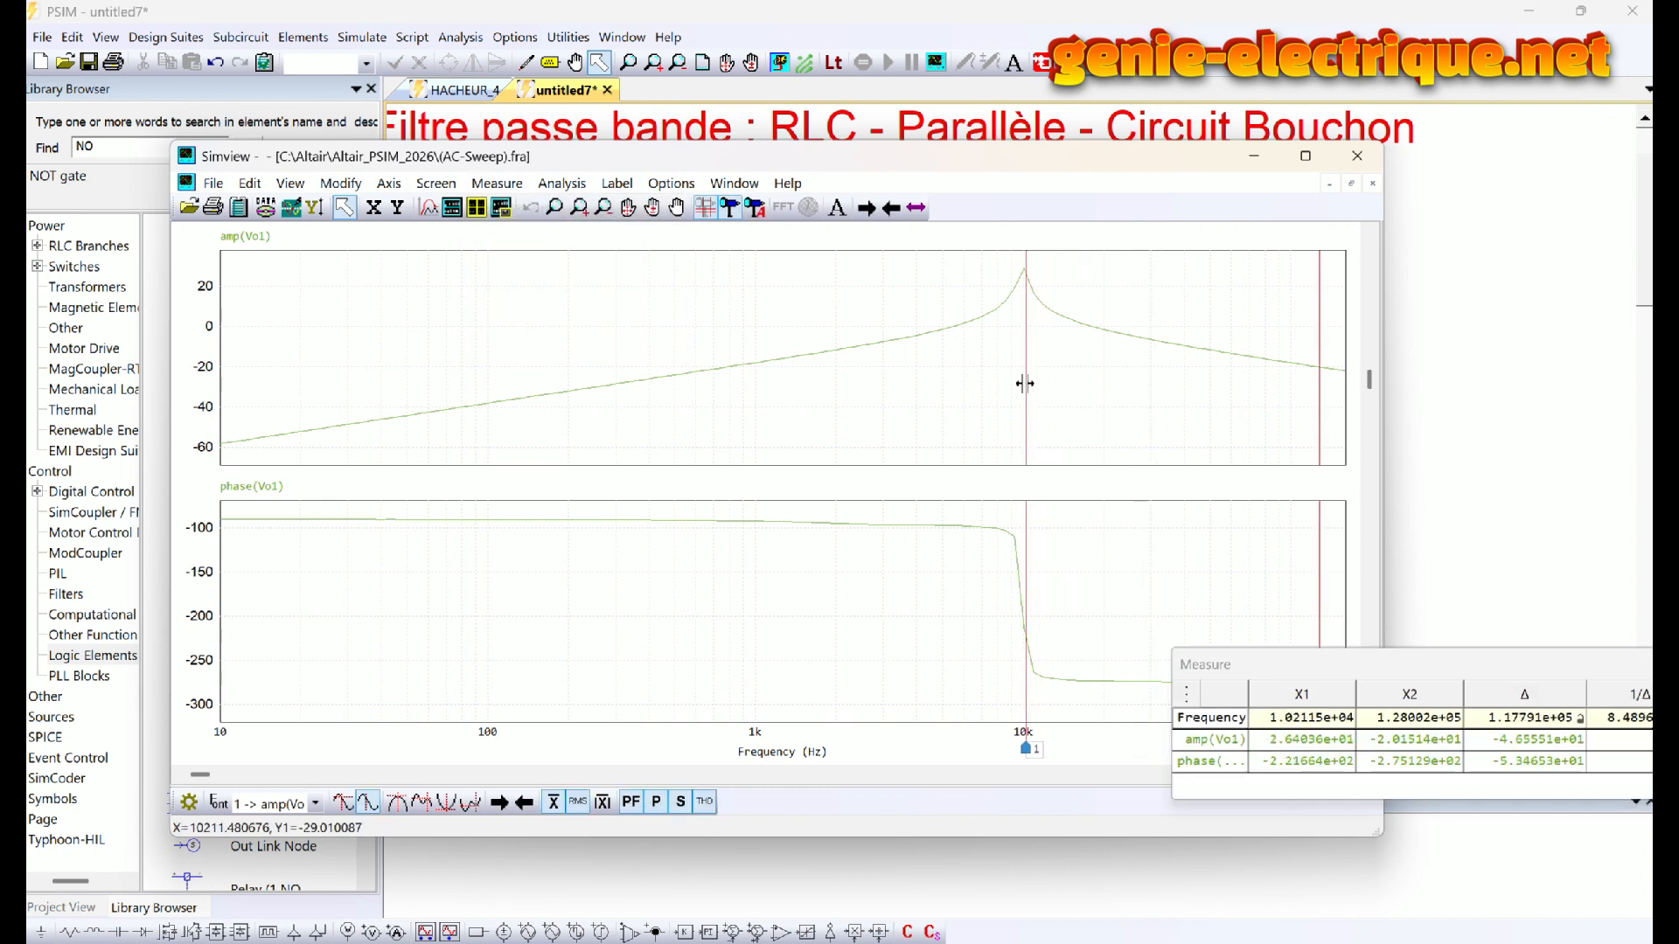
pyautogui.moveTo(1429, 653); pyautogui.dragTo(609, 466)
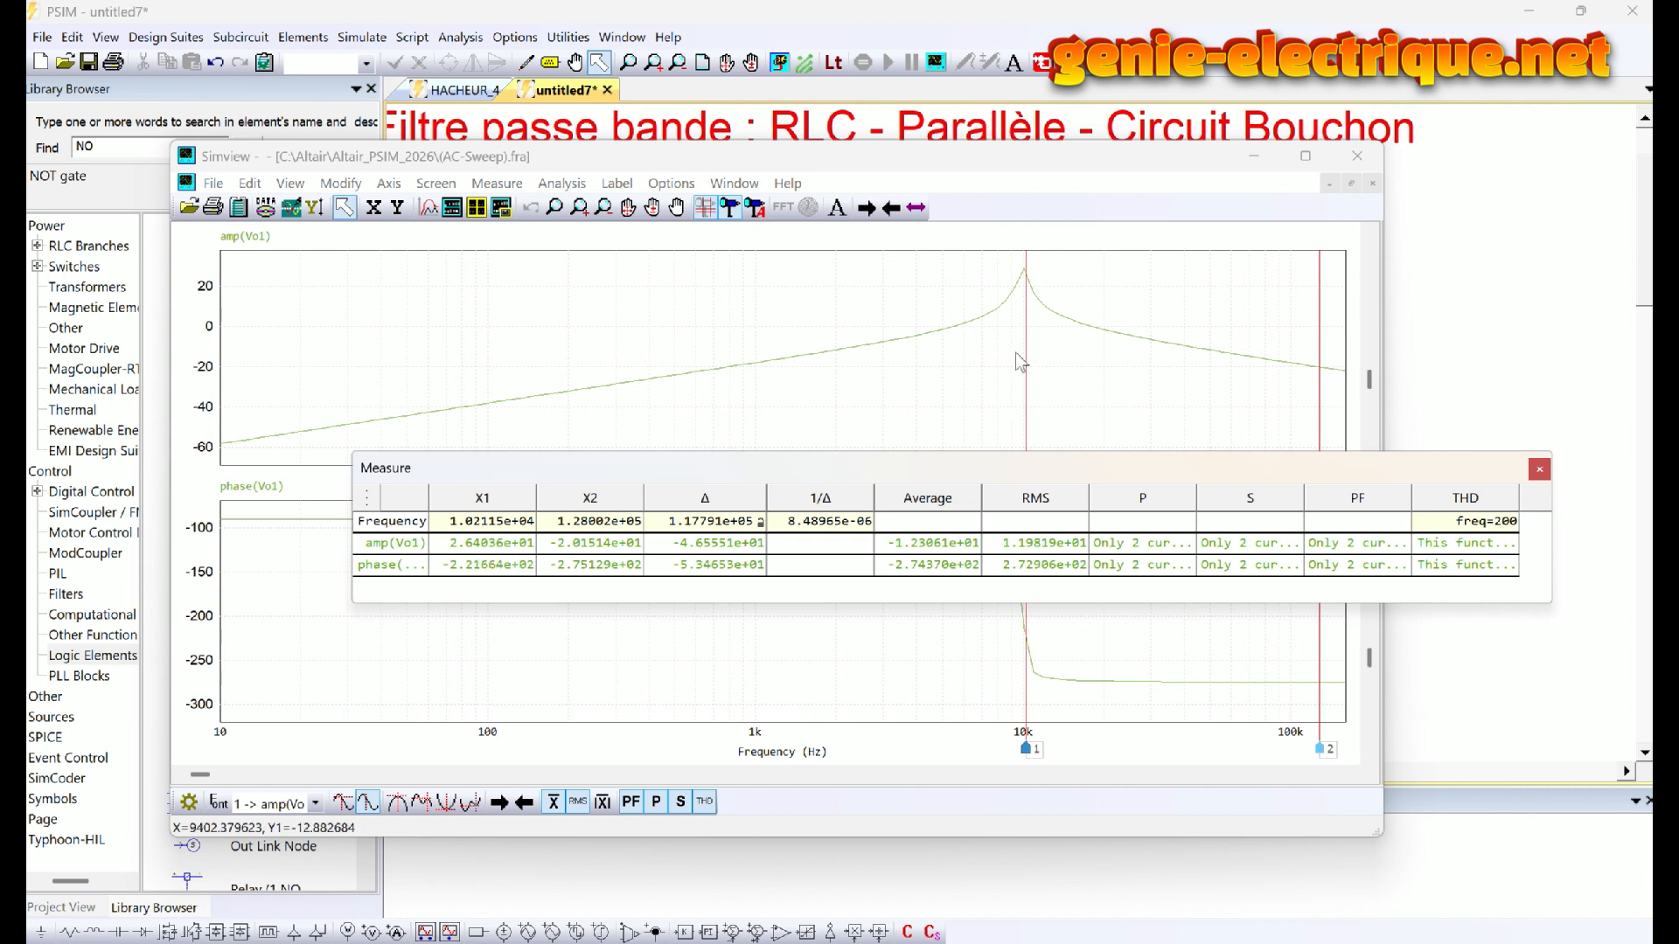
# Set the first measurement cursor's frequency to exactly 10000 Hz to read the gain and phase there.
pyautogui.doubleClick(459, 523)
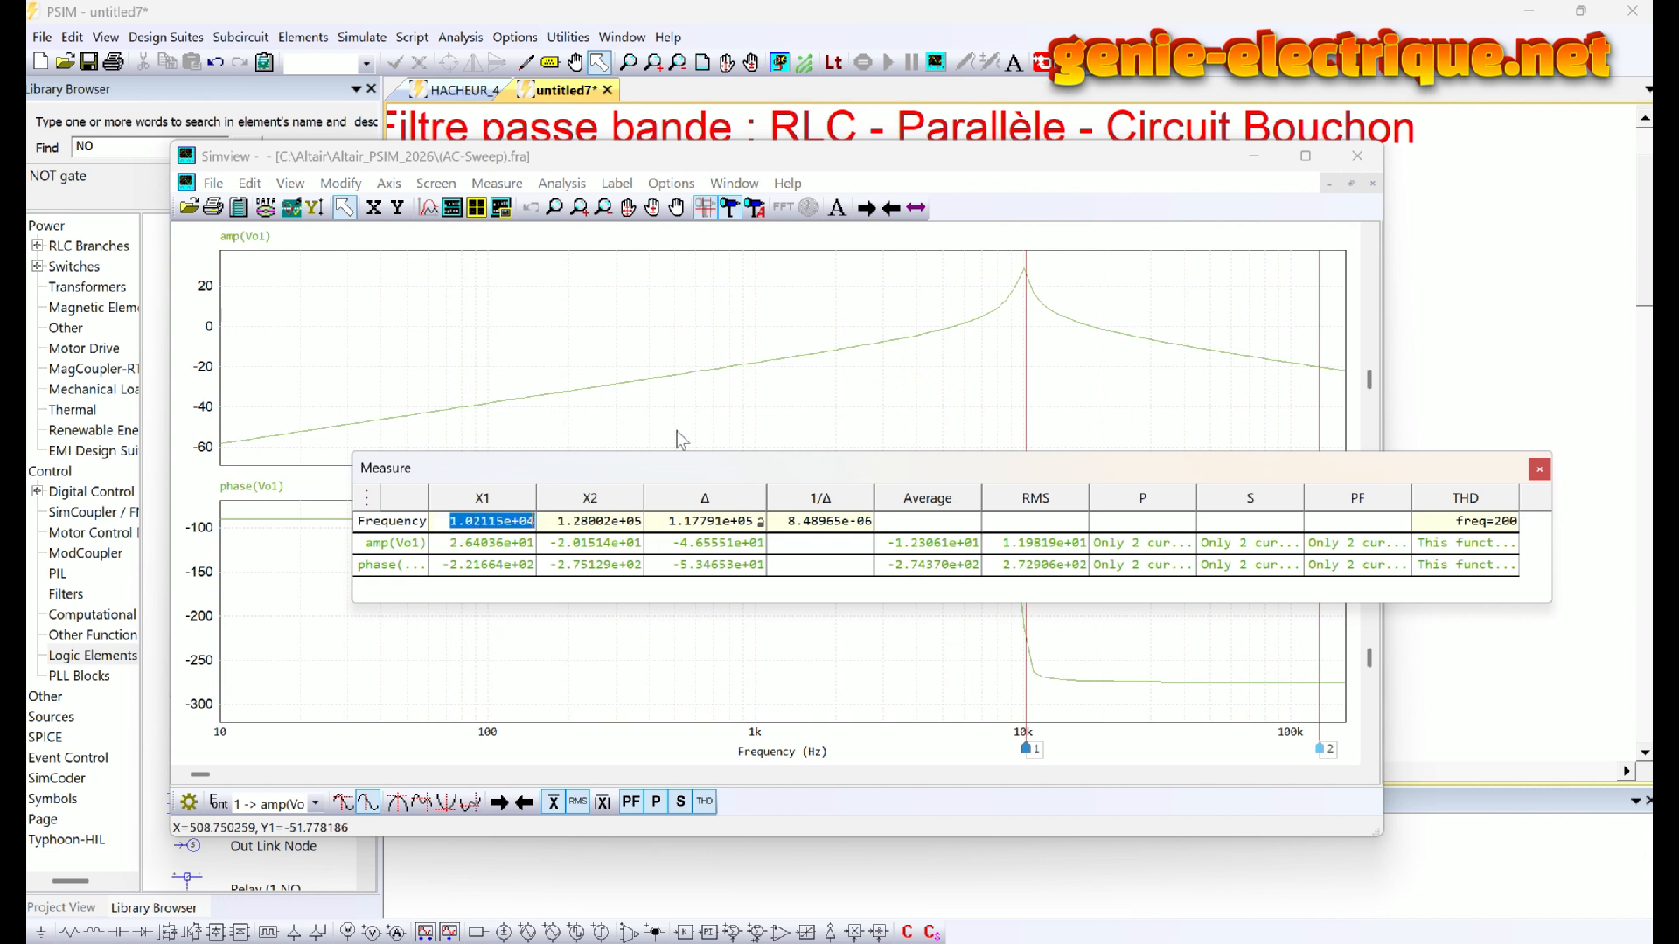
pyautogui.write('10000')
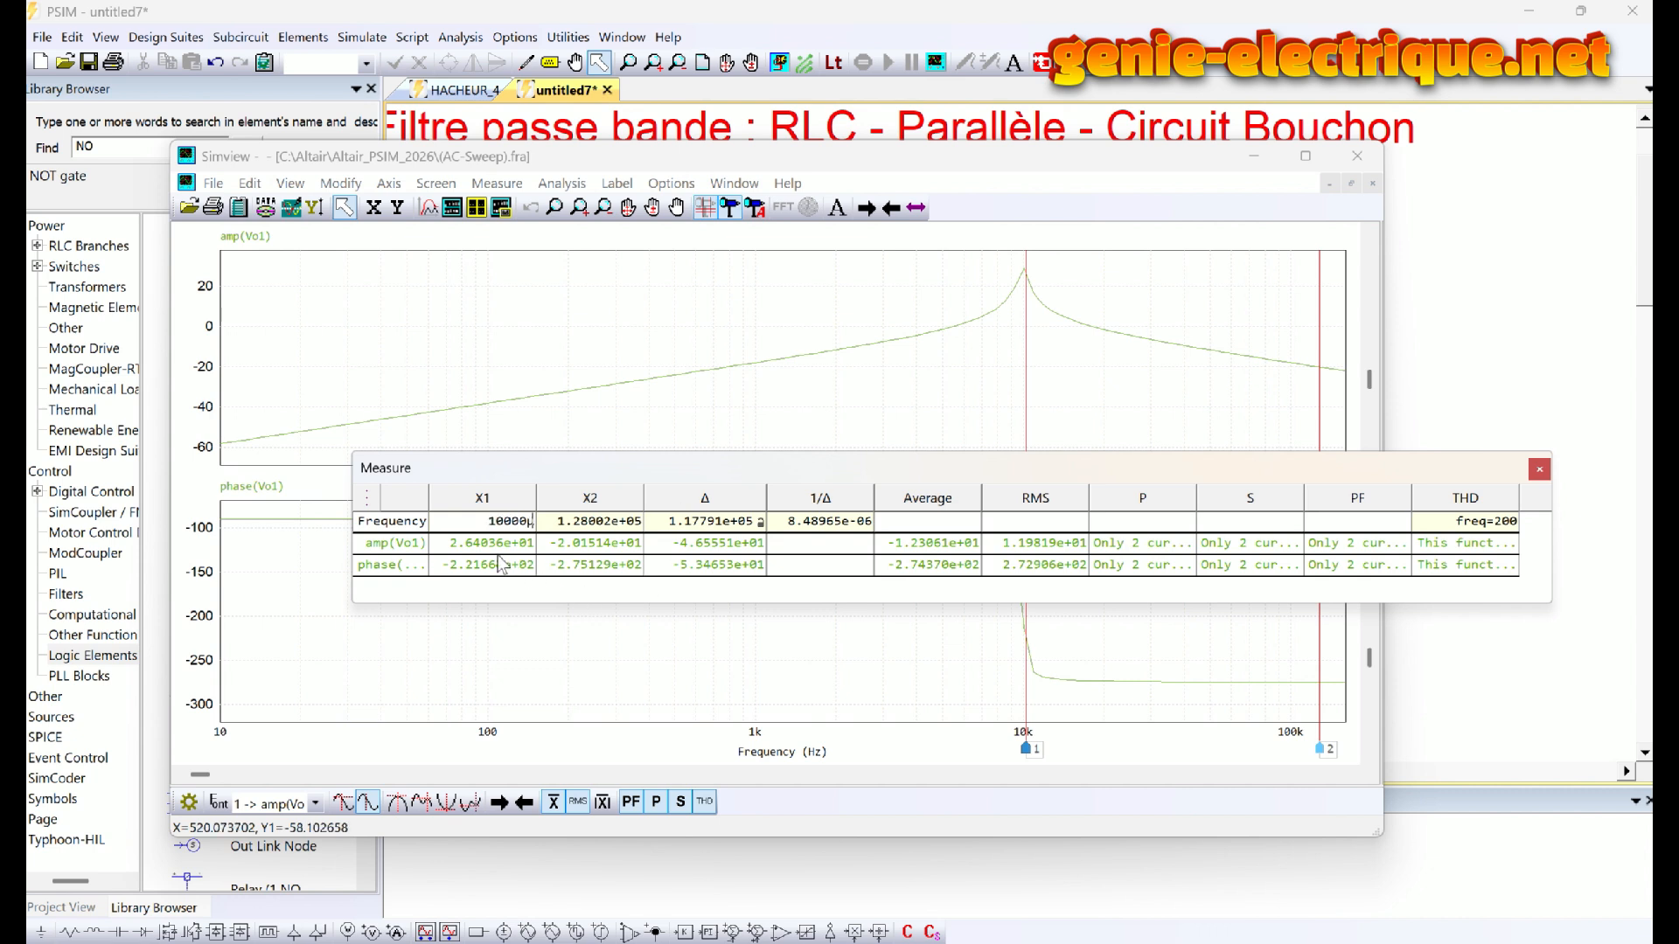
pyautogui.click(1025, 338)
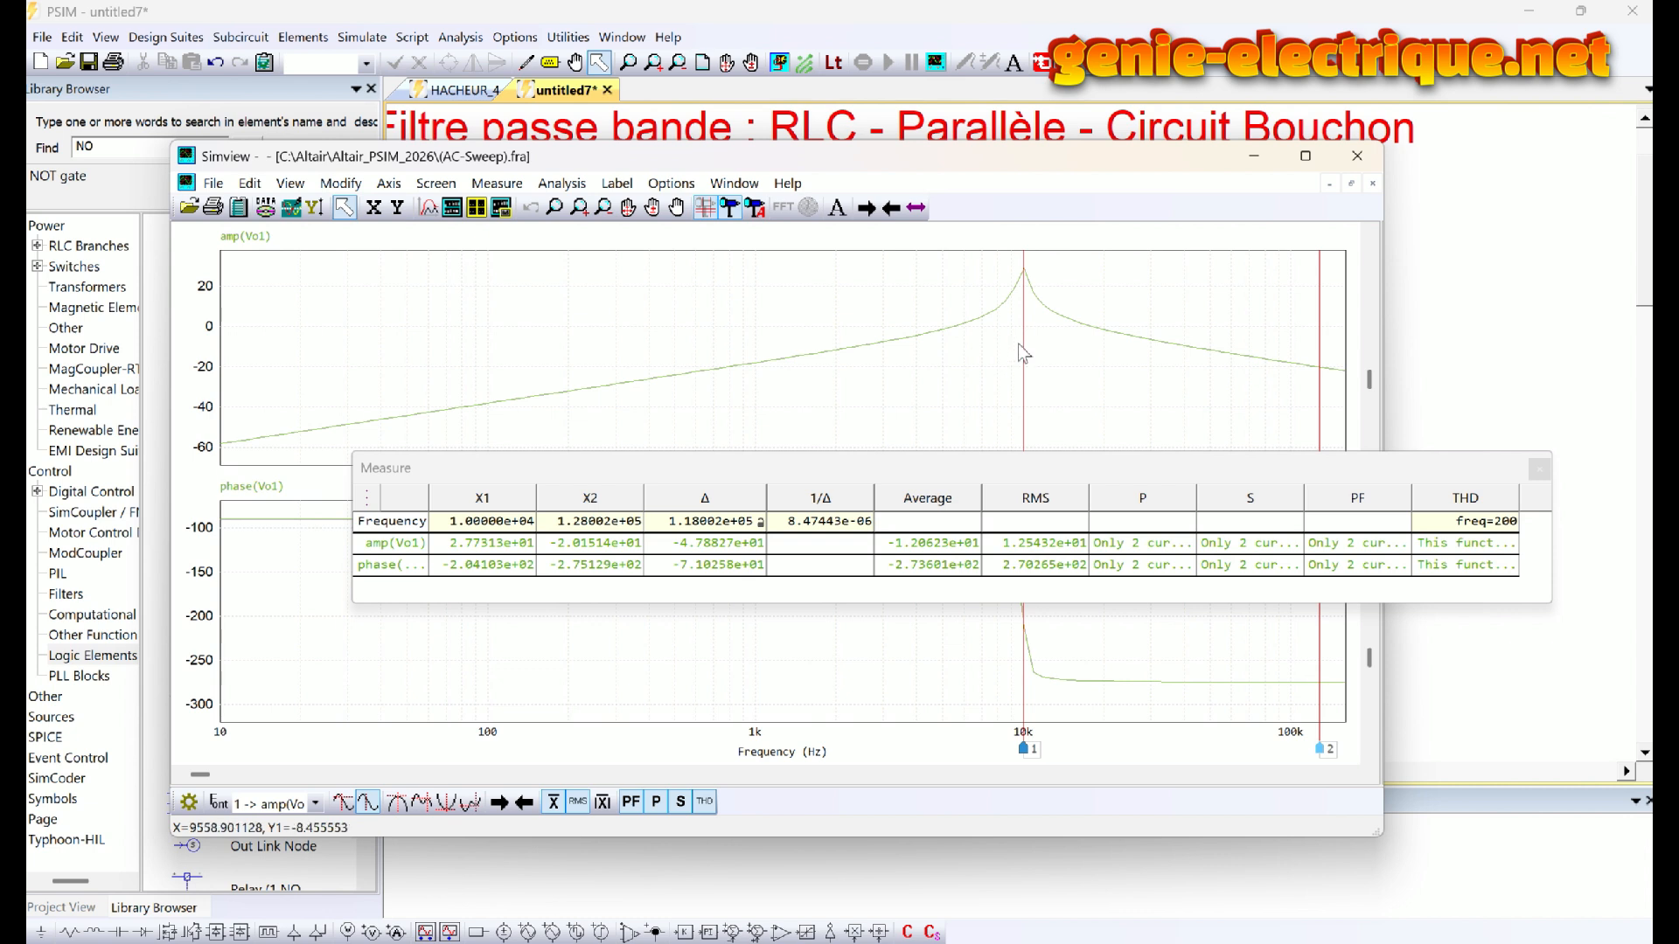
# Shift the first cursor to about 9.6 kHz, just below the amplitude peak, to read the gain on that slope.
pyautogui.moveTo(1021, 343); pyautogui.dragTo(1016, 345)
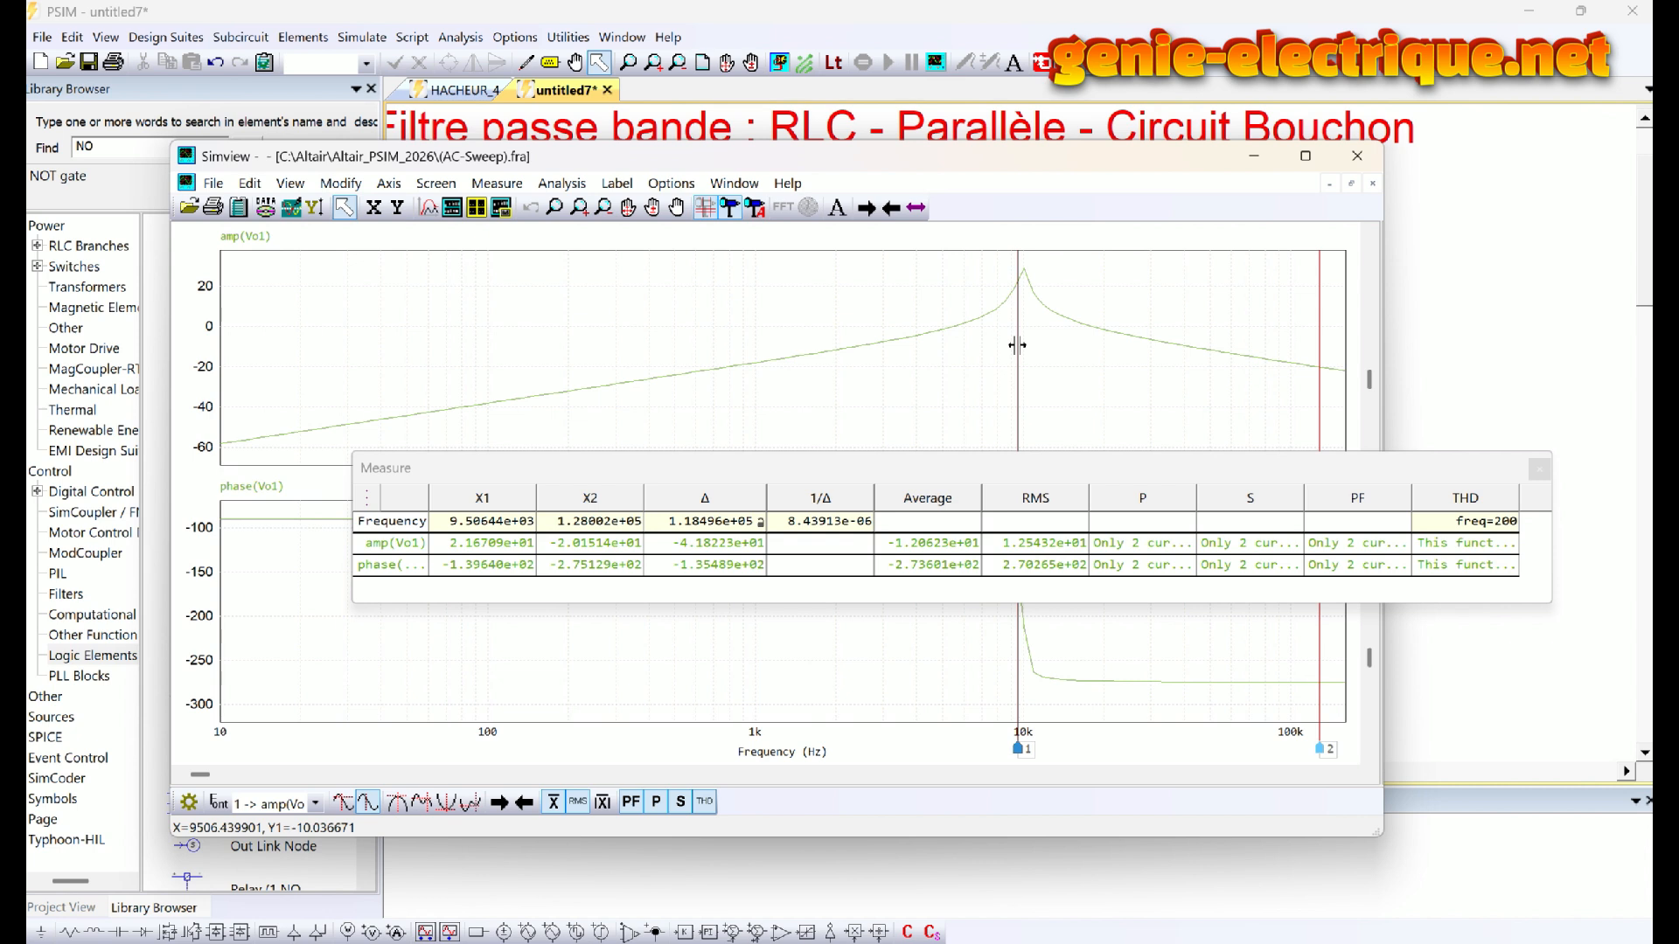
pyautogui.moveTo(1016, 344); pyautogui.dragTo(1018, 346)
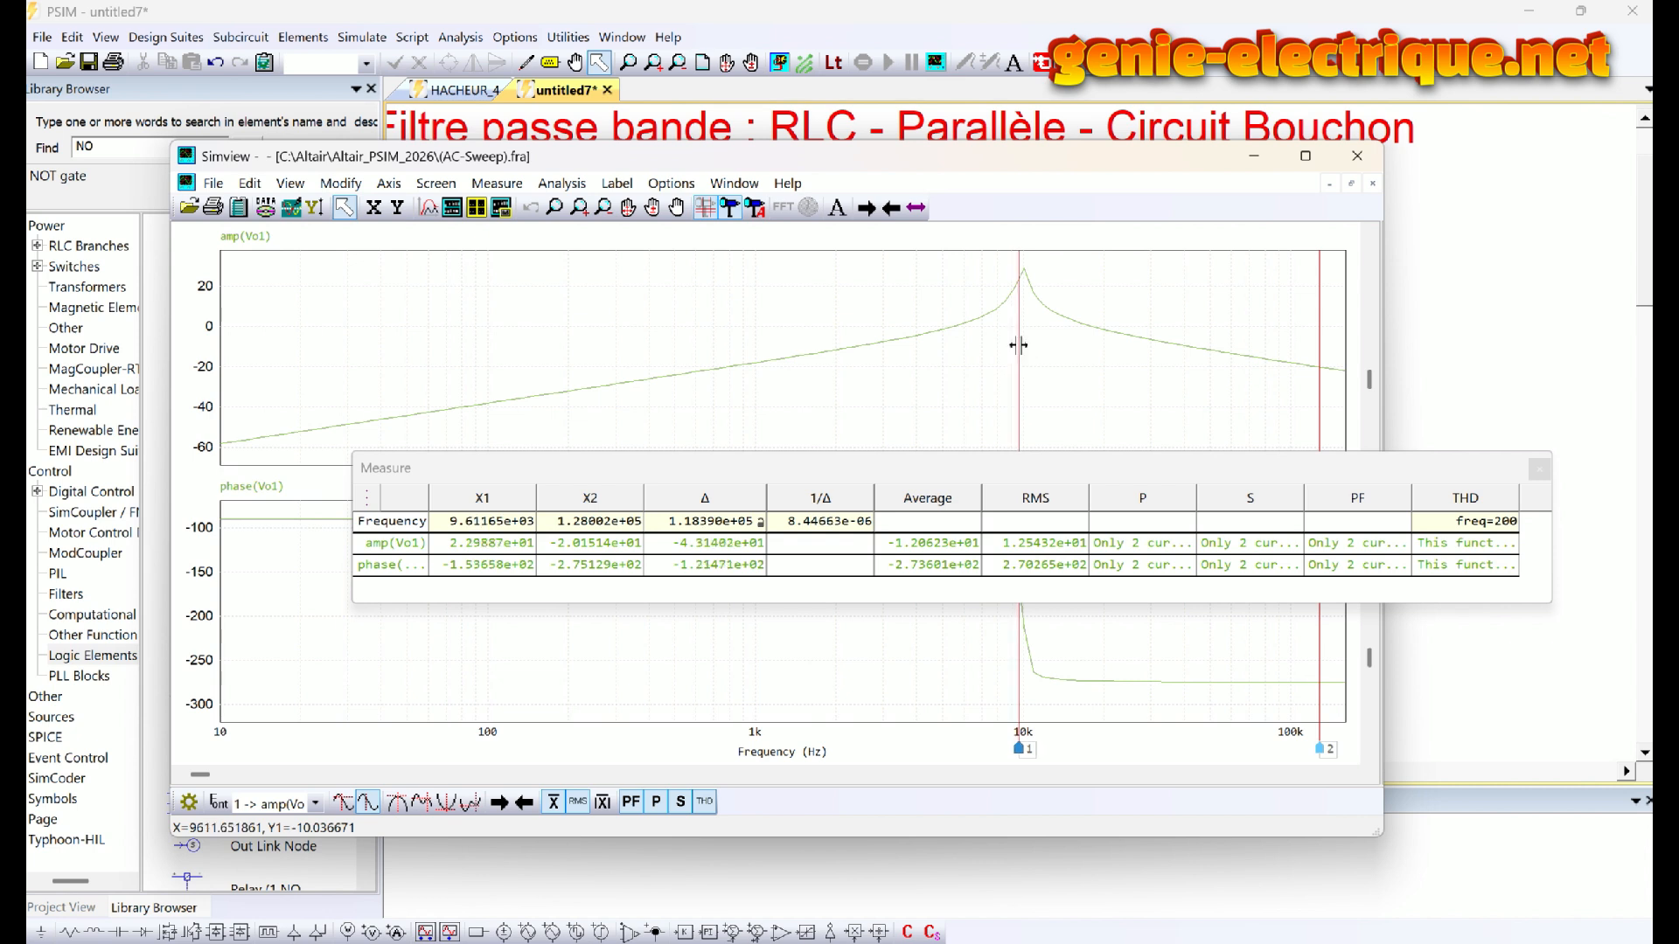
pyautogui.moveTo(1018, 345); pyautogui.dragTo(1018, 349)
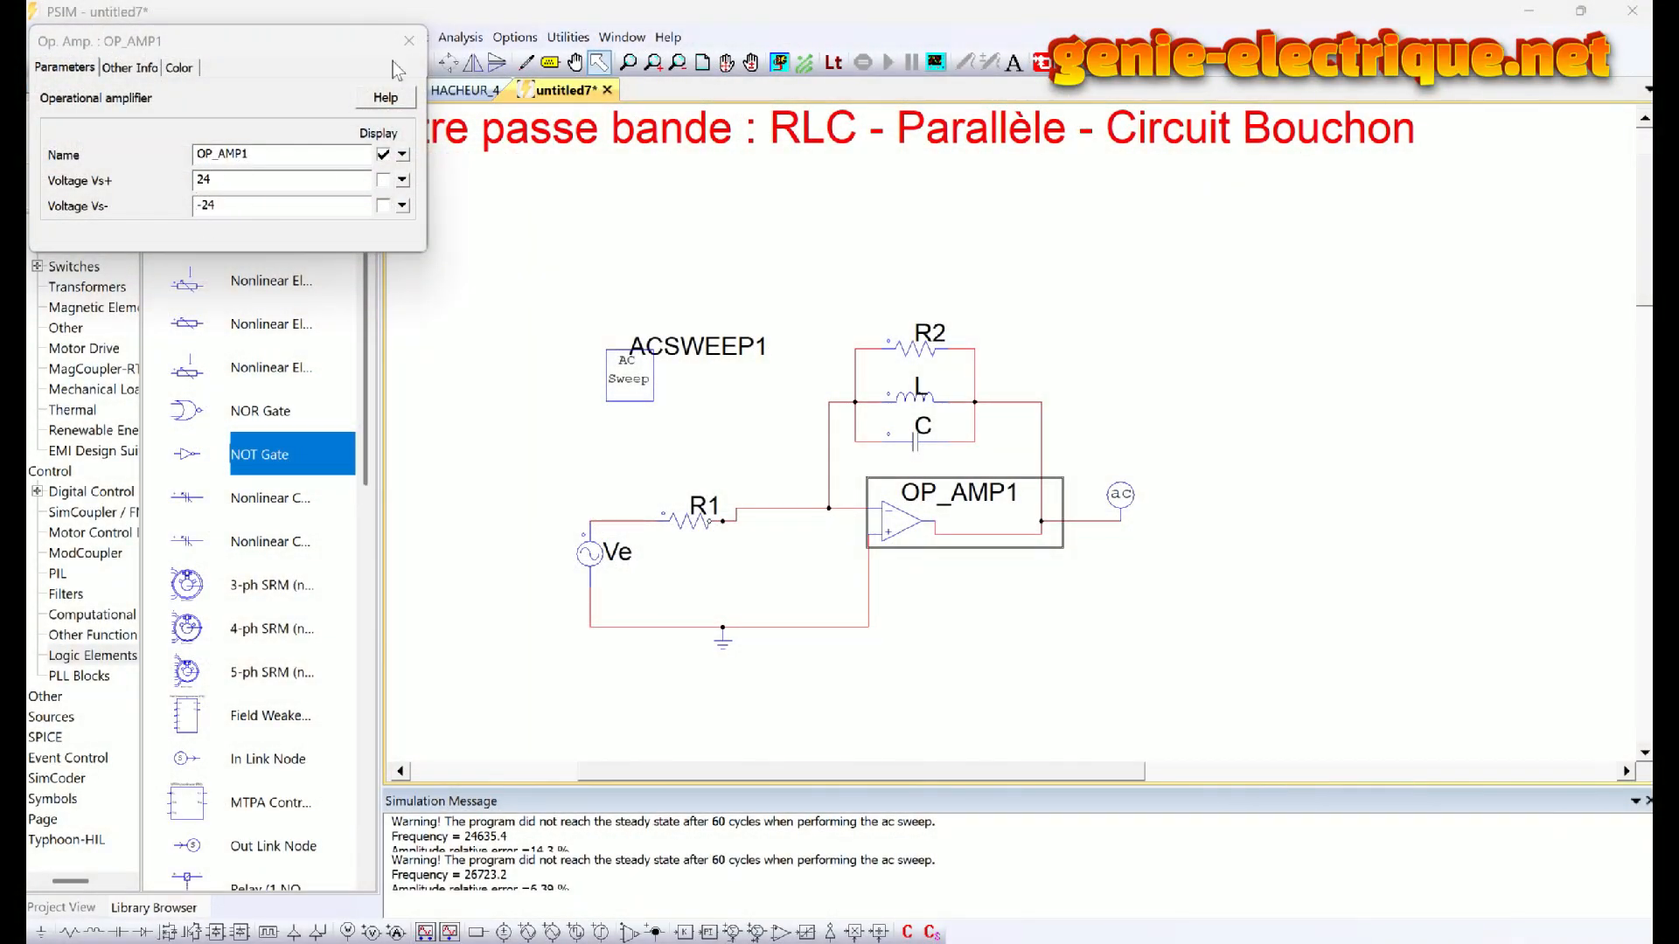
# Close the op-amp parameters and set the AC sweep to 200 points with an end frequency of 240k.
pyautogui.click(409, 41)
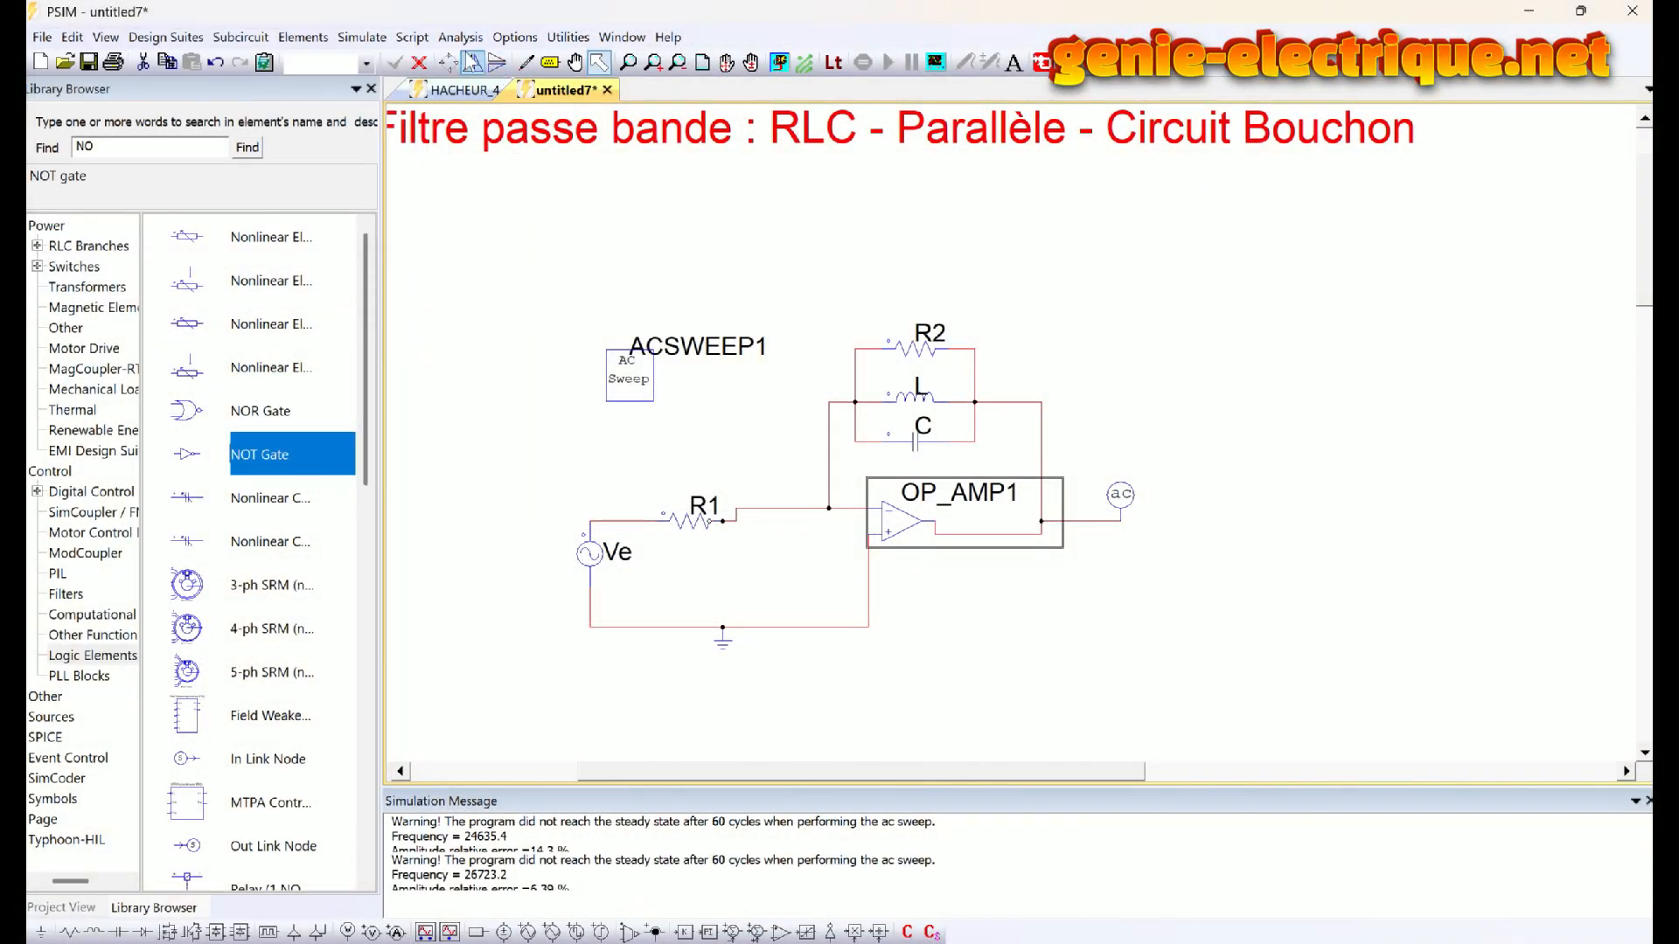
pyautogui.doubleClick(629, 383)
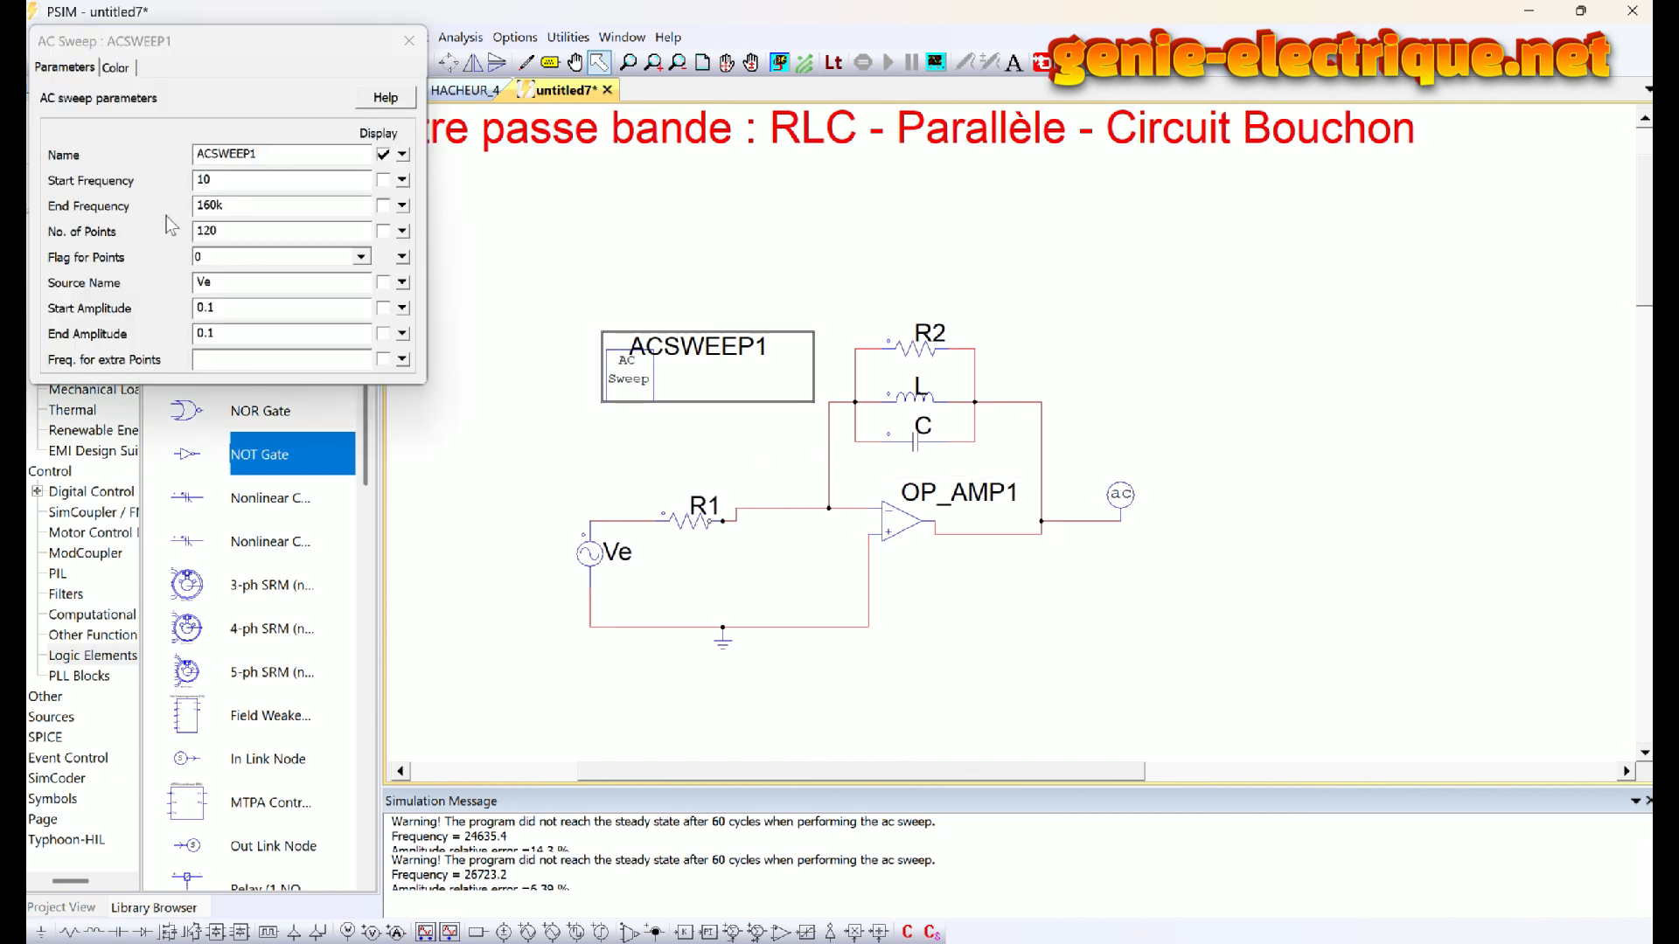
pyautogui.click(210, 230)
pyautogui.moveTo(210, 230); pyautogui.dragTo(175, 219)
pyautogui.write('2')
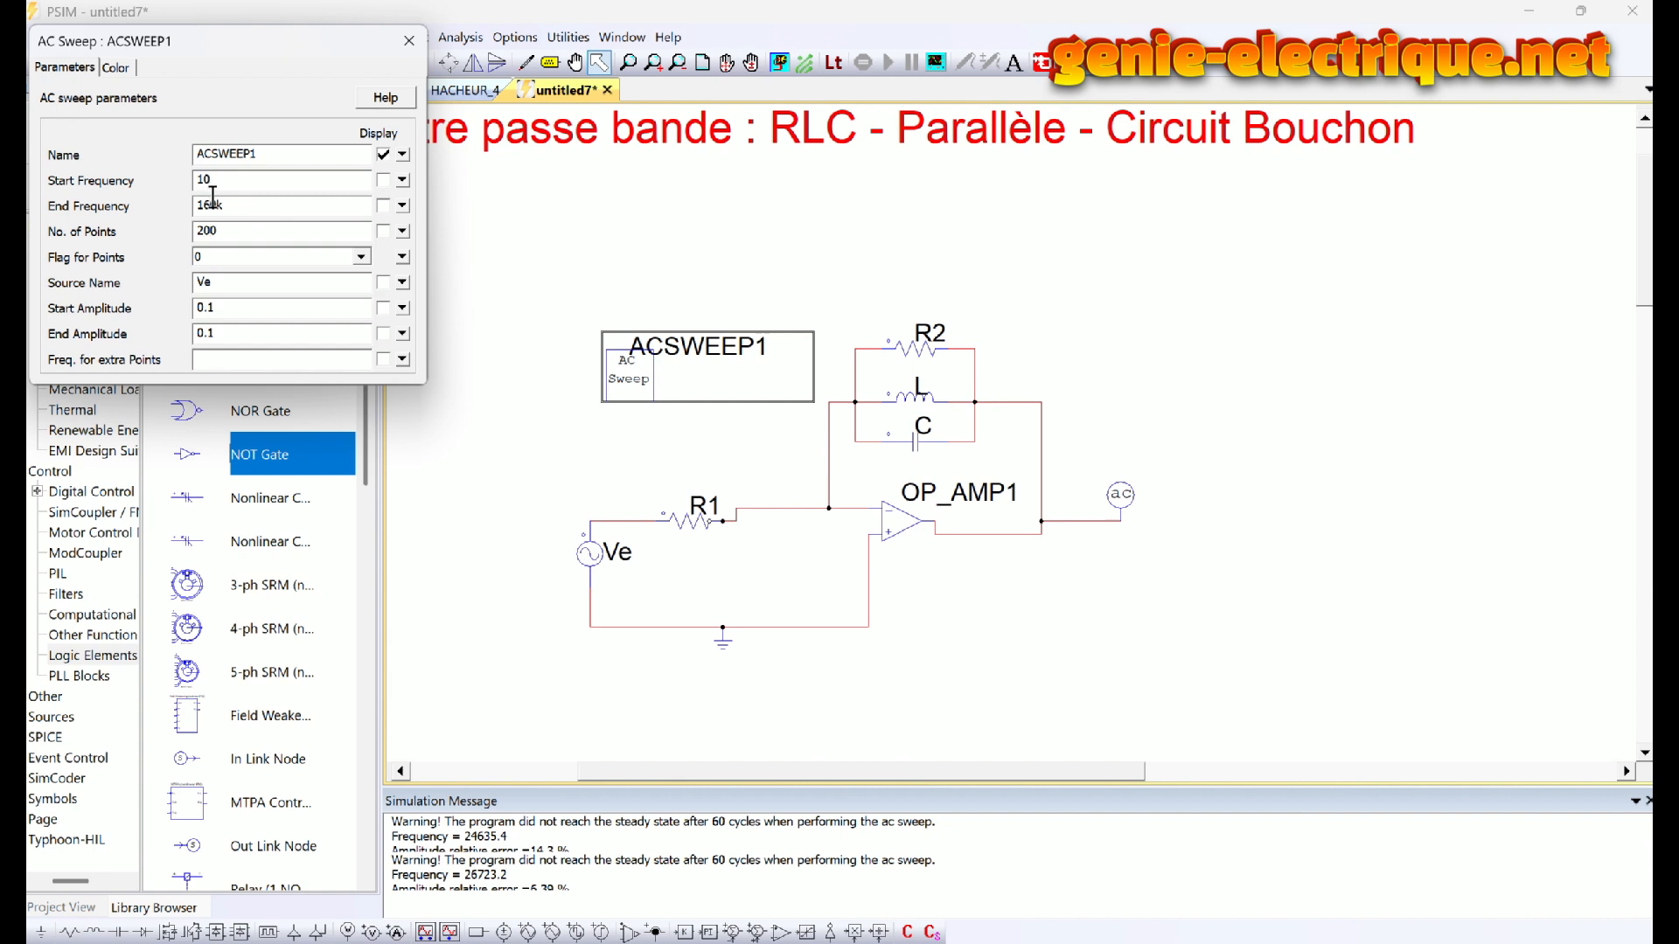
pyautogui.write('24')
pyautogui.click(408, 41)
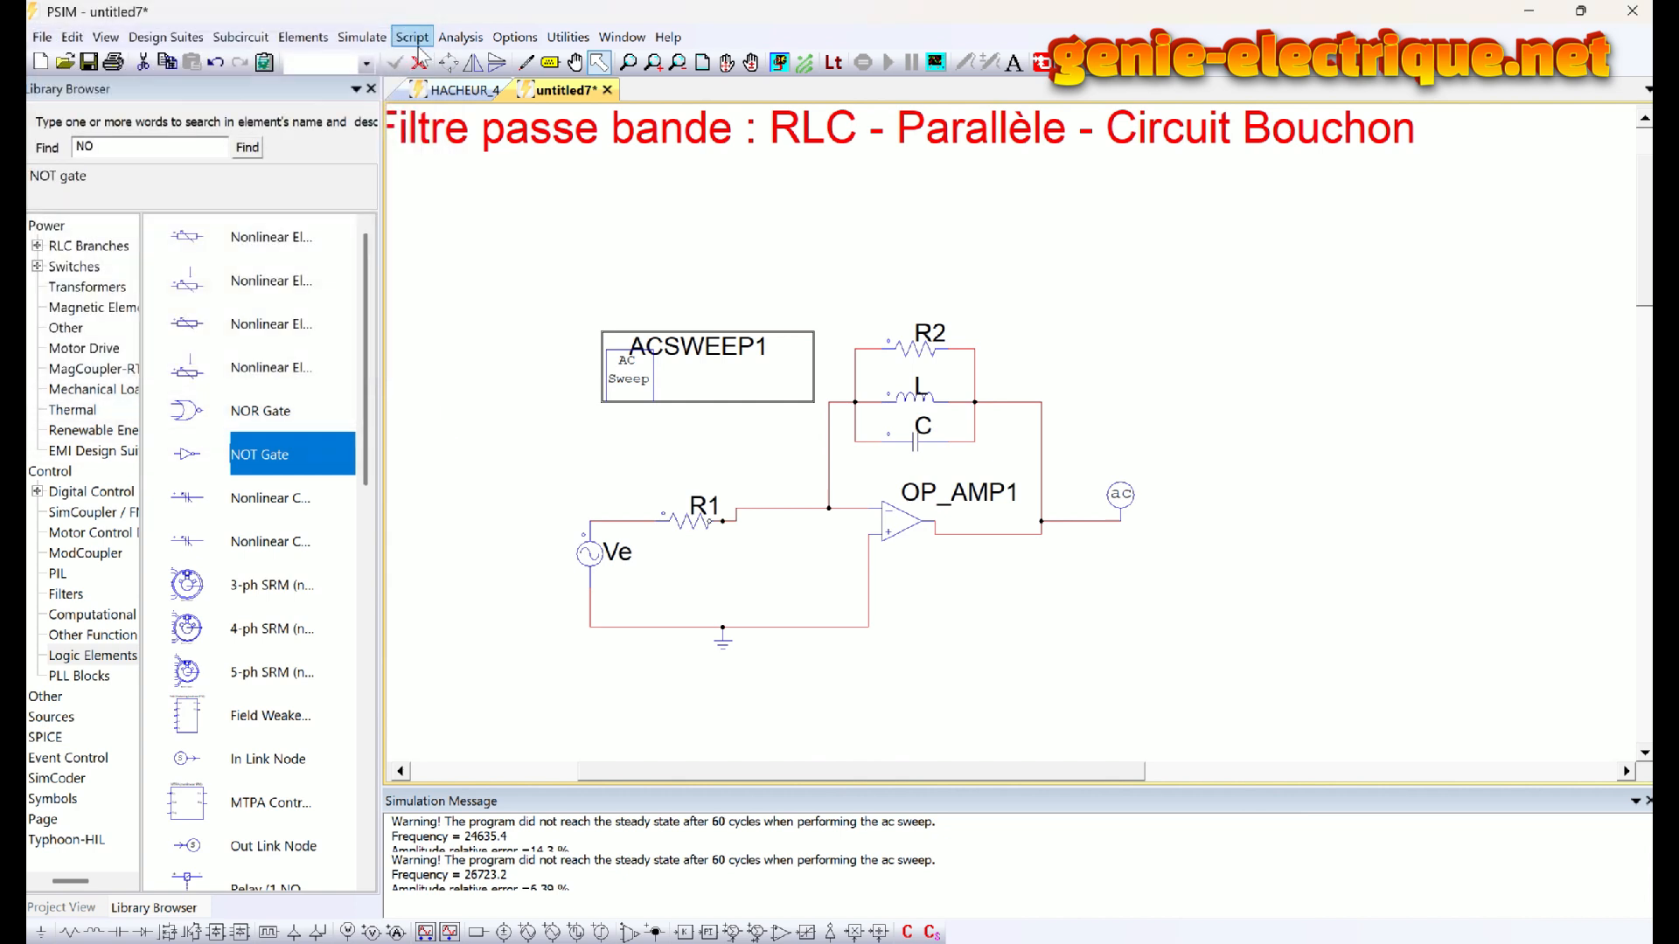
# Rerun the PSIM simulation with the finer sweep and maximize the new frequency response plots.
pyautogui.click(362, 37)
pyautogui.click(382, 91)
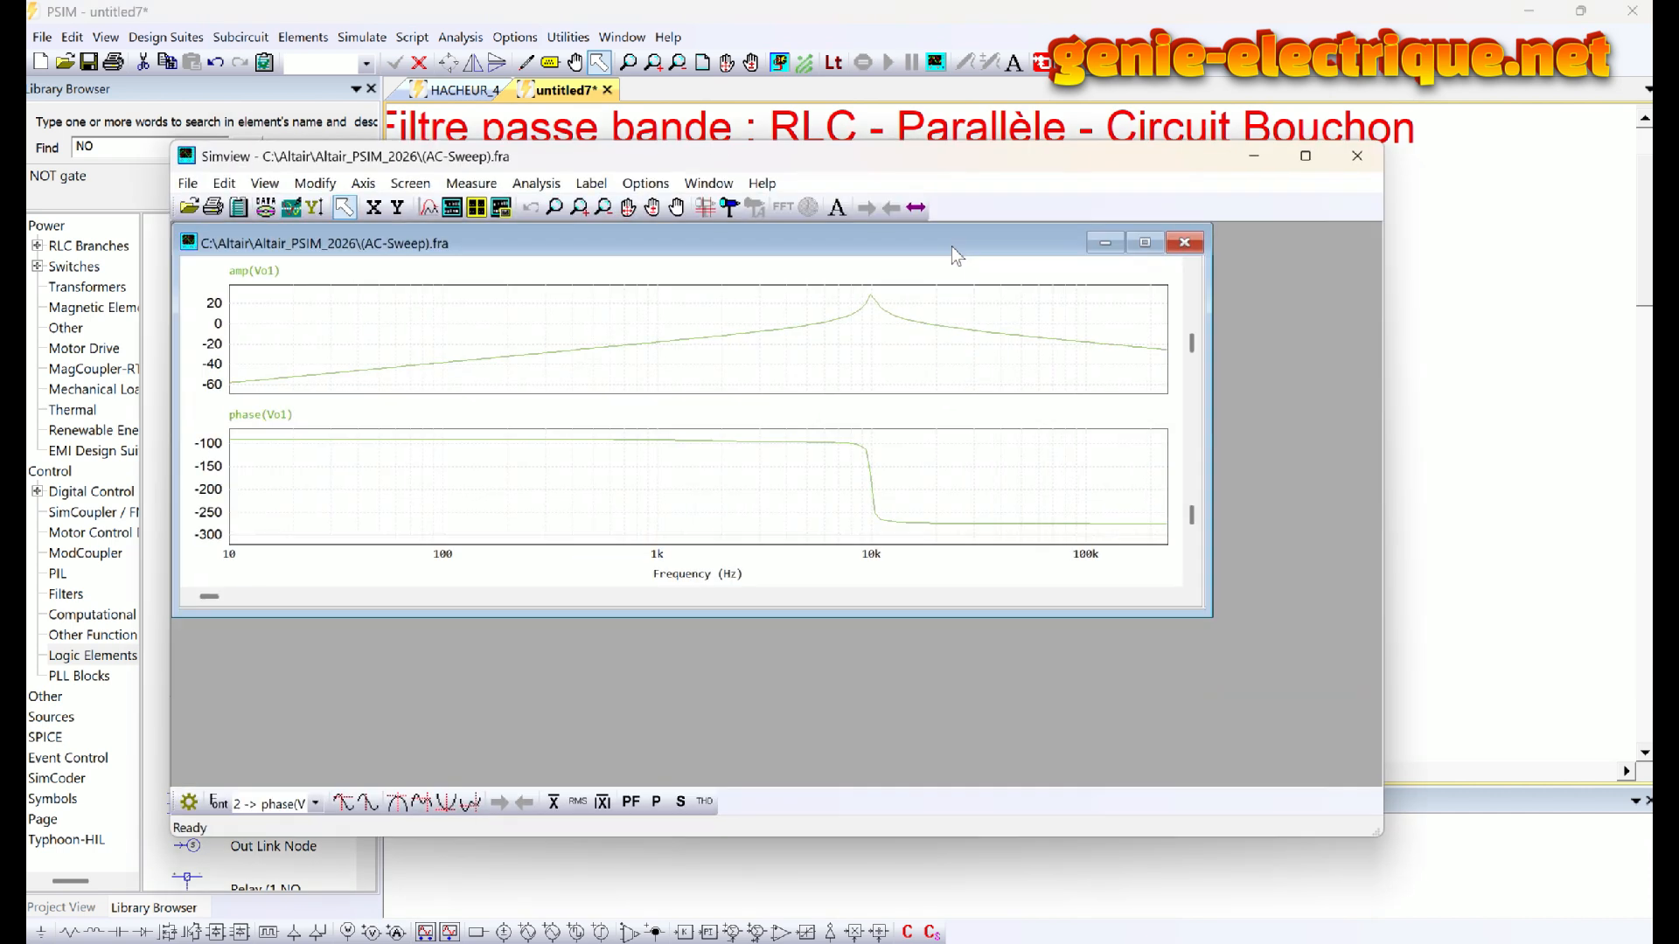
pyautogui.click(1145, 244)
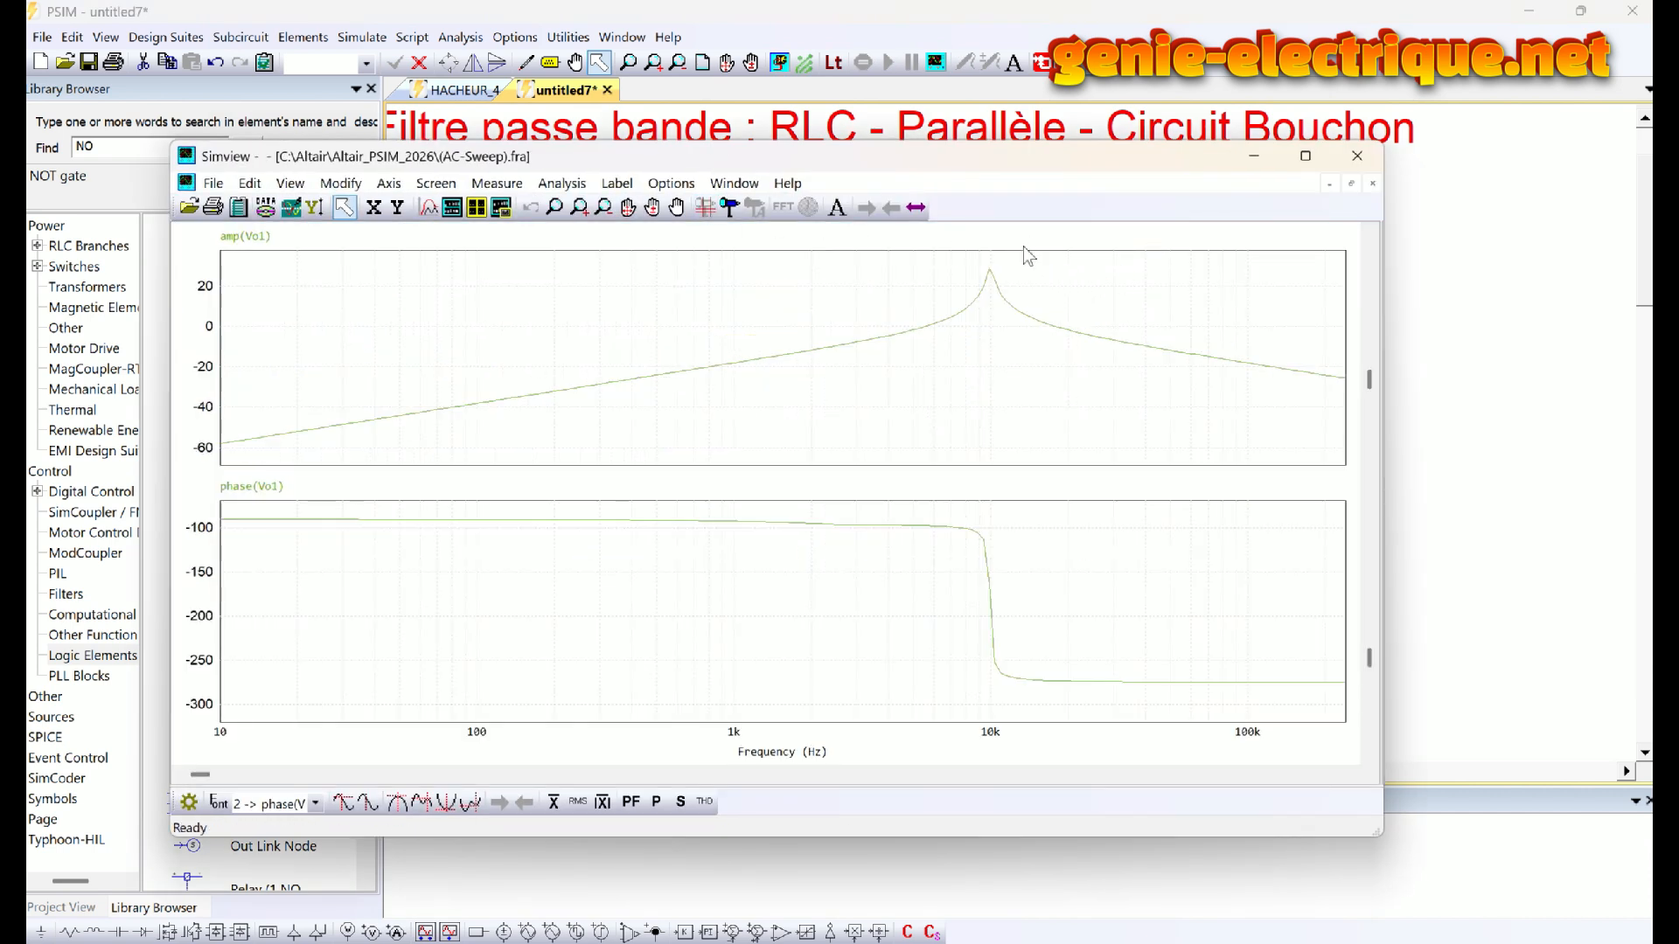
# Start measuring on the new response plots and place the first cursor on the amplitude peak, at about 9.84 kHz.
pyautogui.click(497, 182)
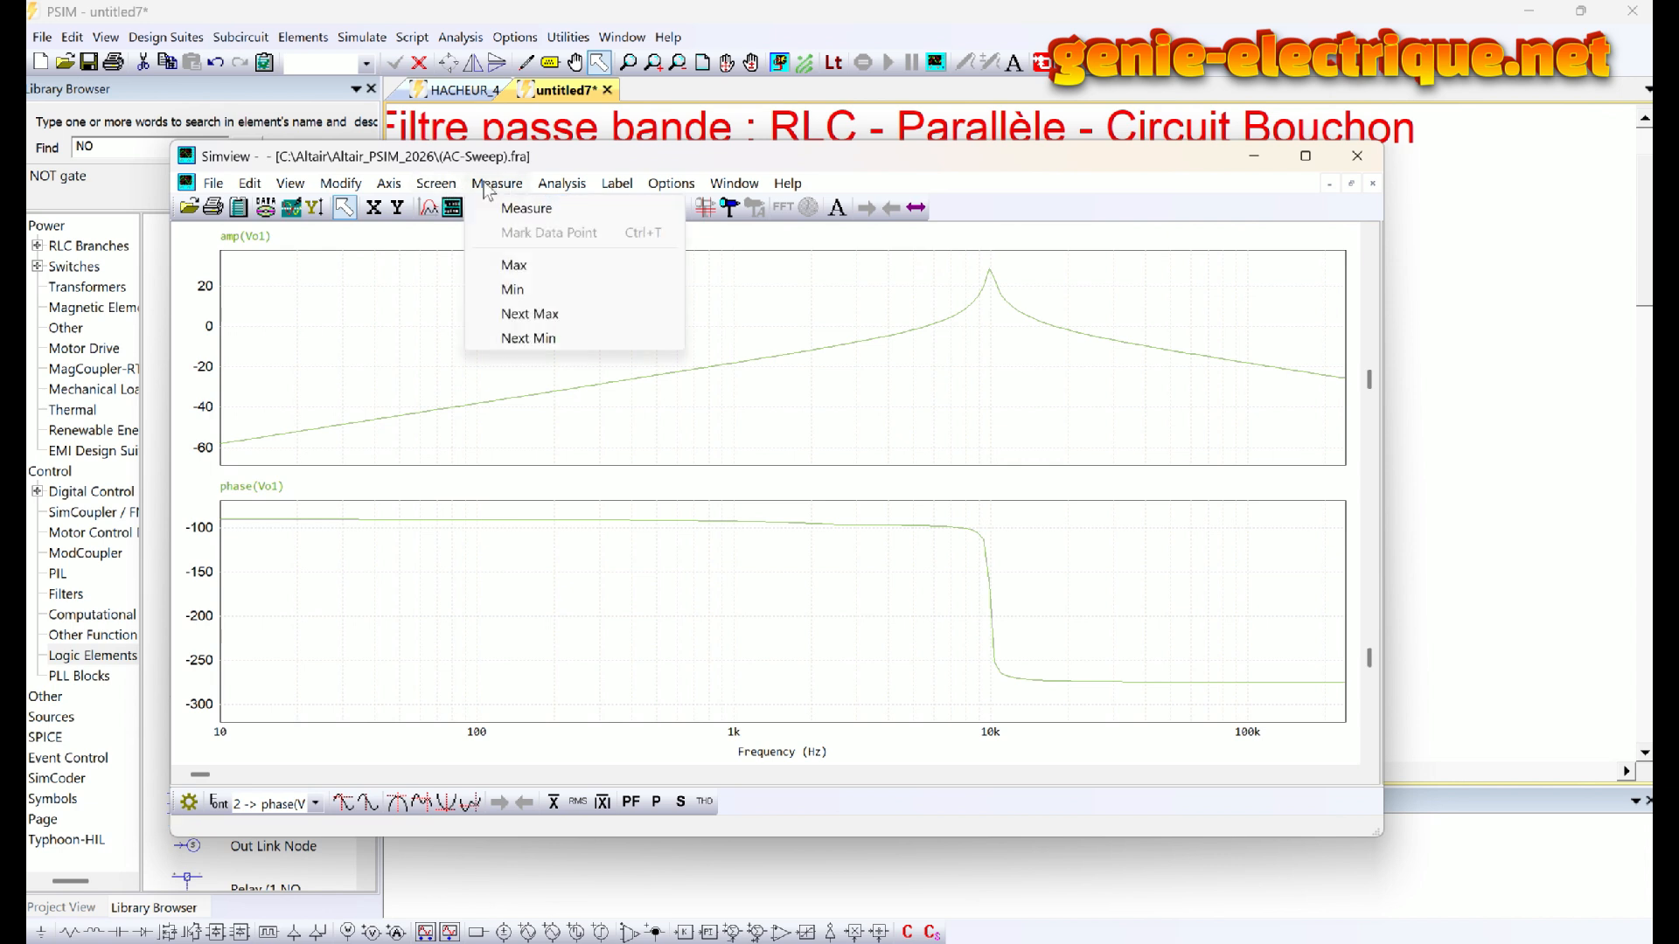
pyautogui.click(513, 207)
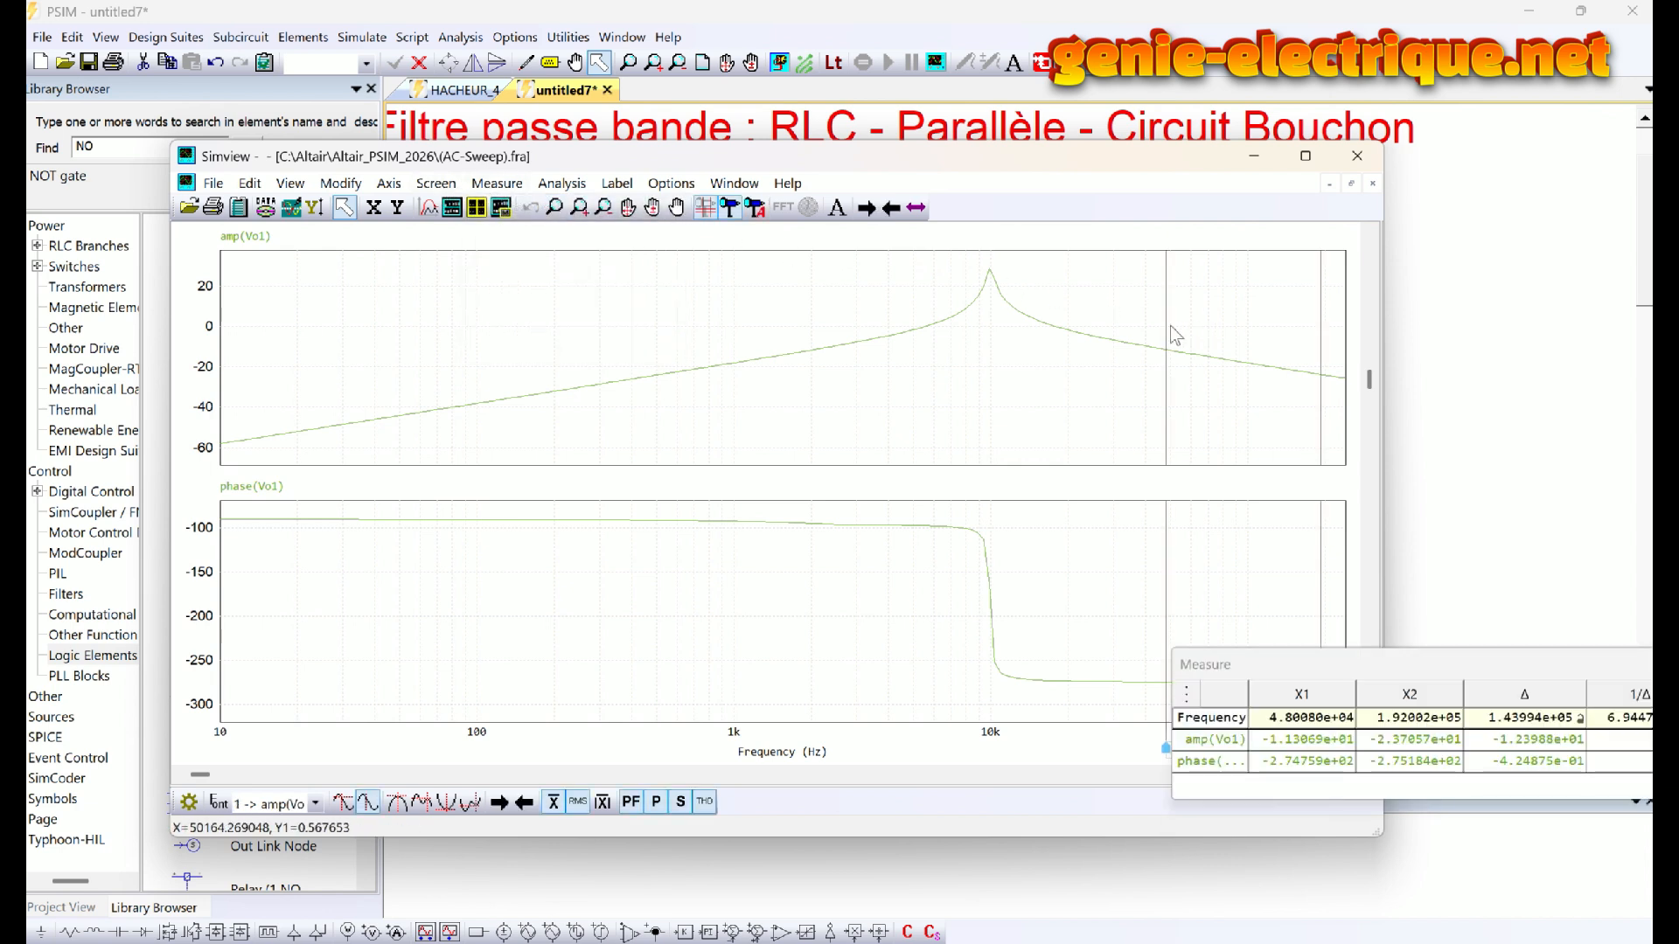
pyautogui.moveTo(1166, 328); pyautogui.dragTo(989, 354)
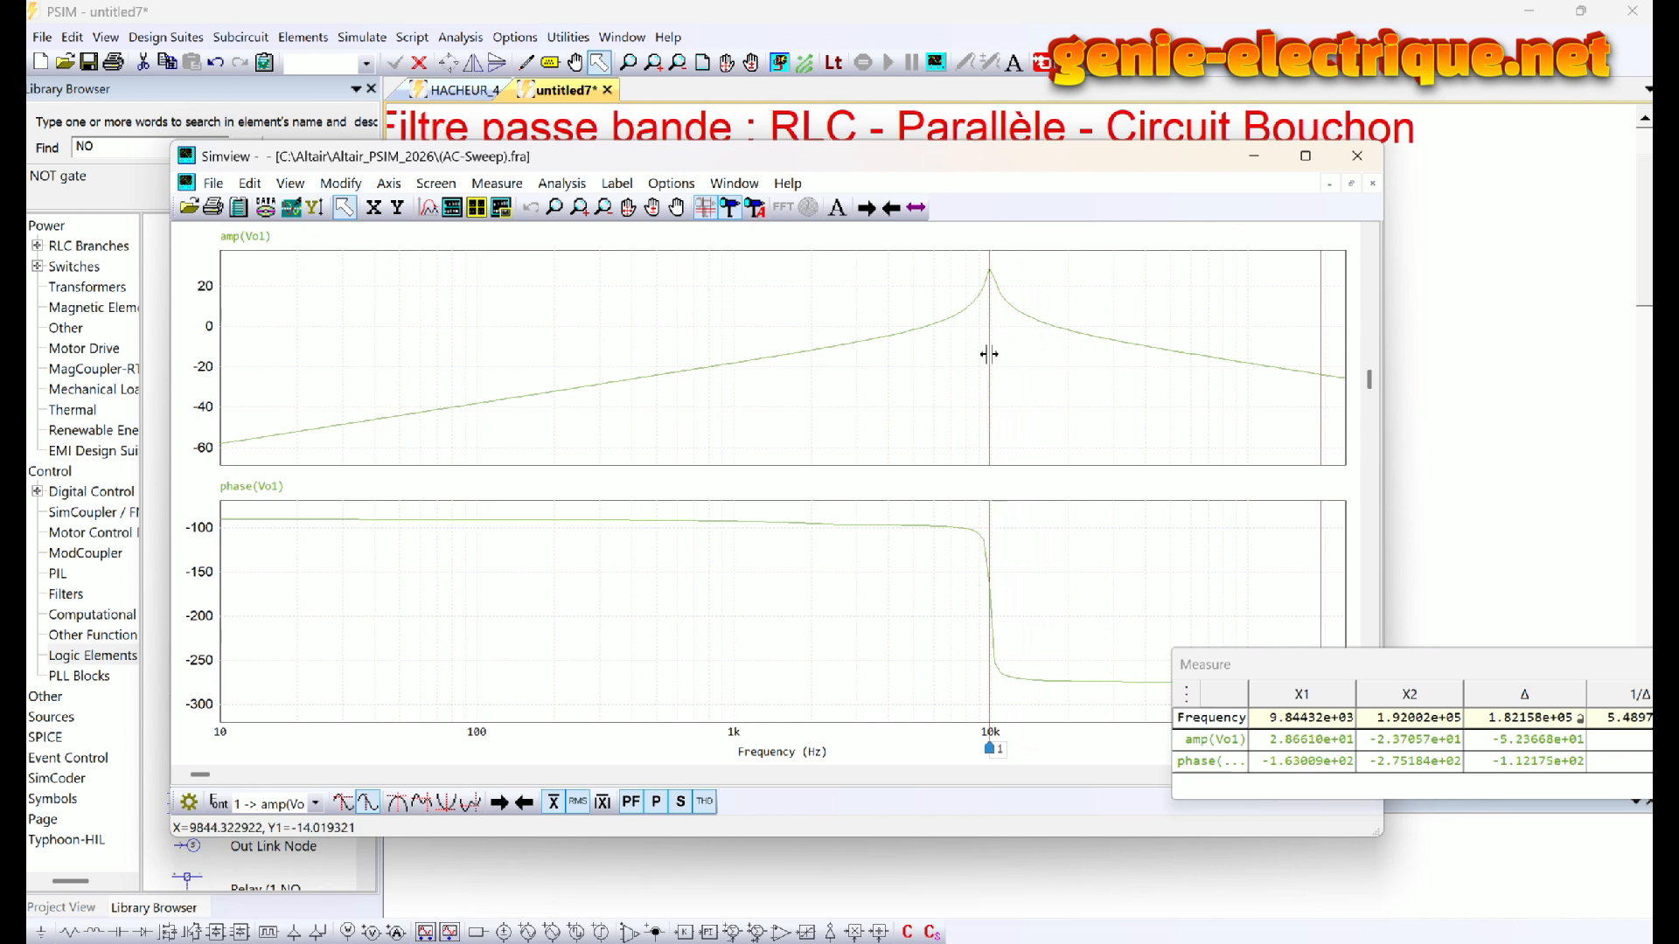
# Move the measurement table so all its columns are visible and set the first cursor's frequency to exactly 10 kHz.
pyautogui.moveTo(1427, 676); pyautogui.dragTo(528, 530)
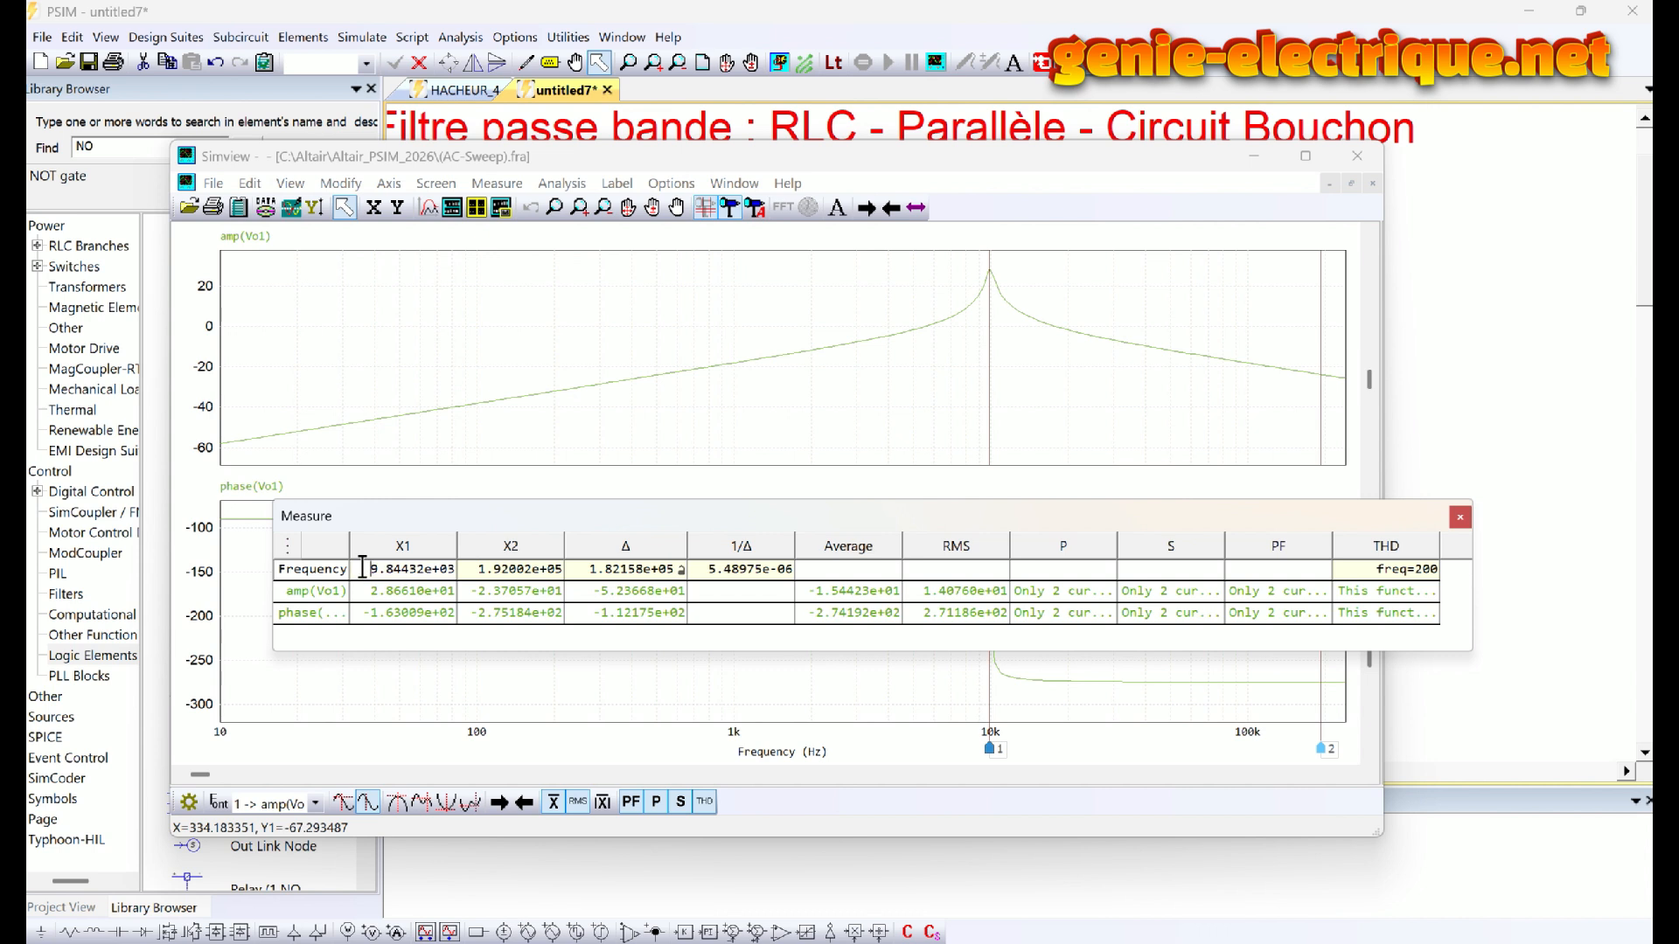
pyautogui.moveTo(362, 568); pyautogui.dragTo(507, 568)
pyautogui.write('1')
pyautogui.press('Return')
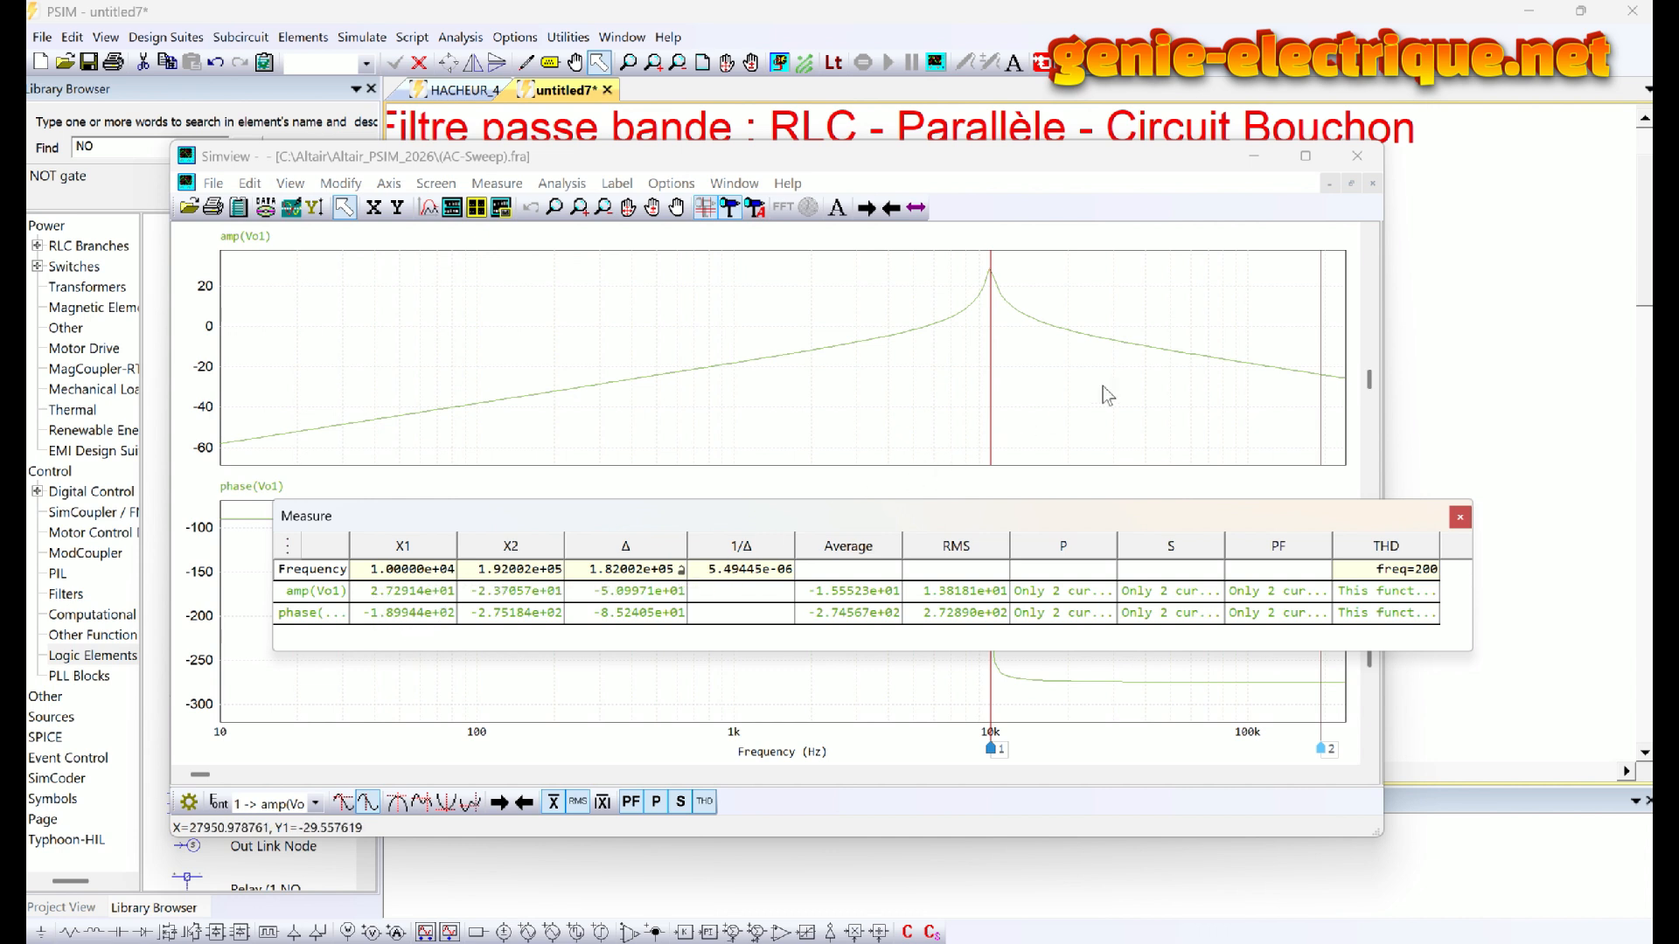
# Shift the first cursor to about 10.9 kHz, just above the amplitude peak, to read the gain and phase there.
pyautogui.click(989, 327)
pyautogui.moveTo(989, 326); pyautogui.dragTo(1000, 340)
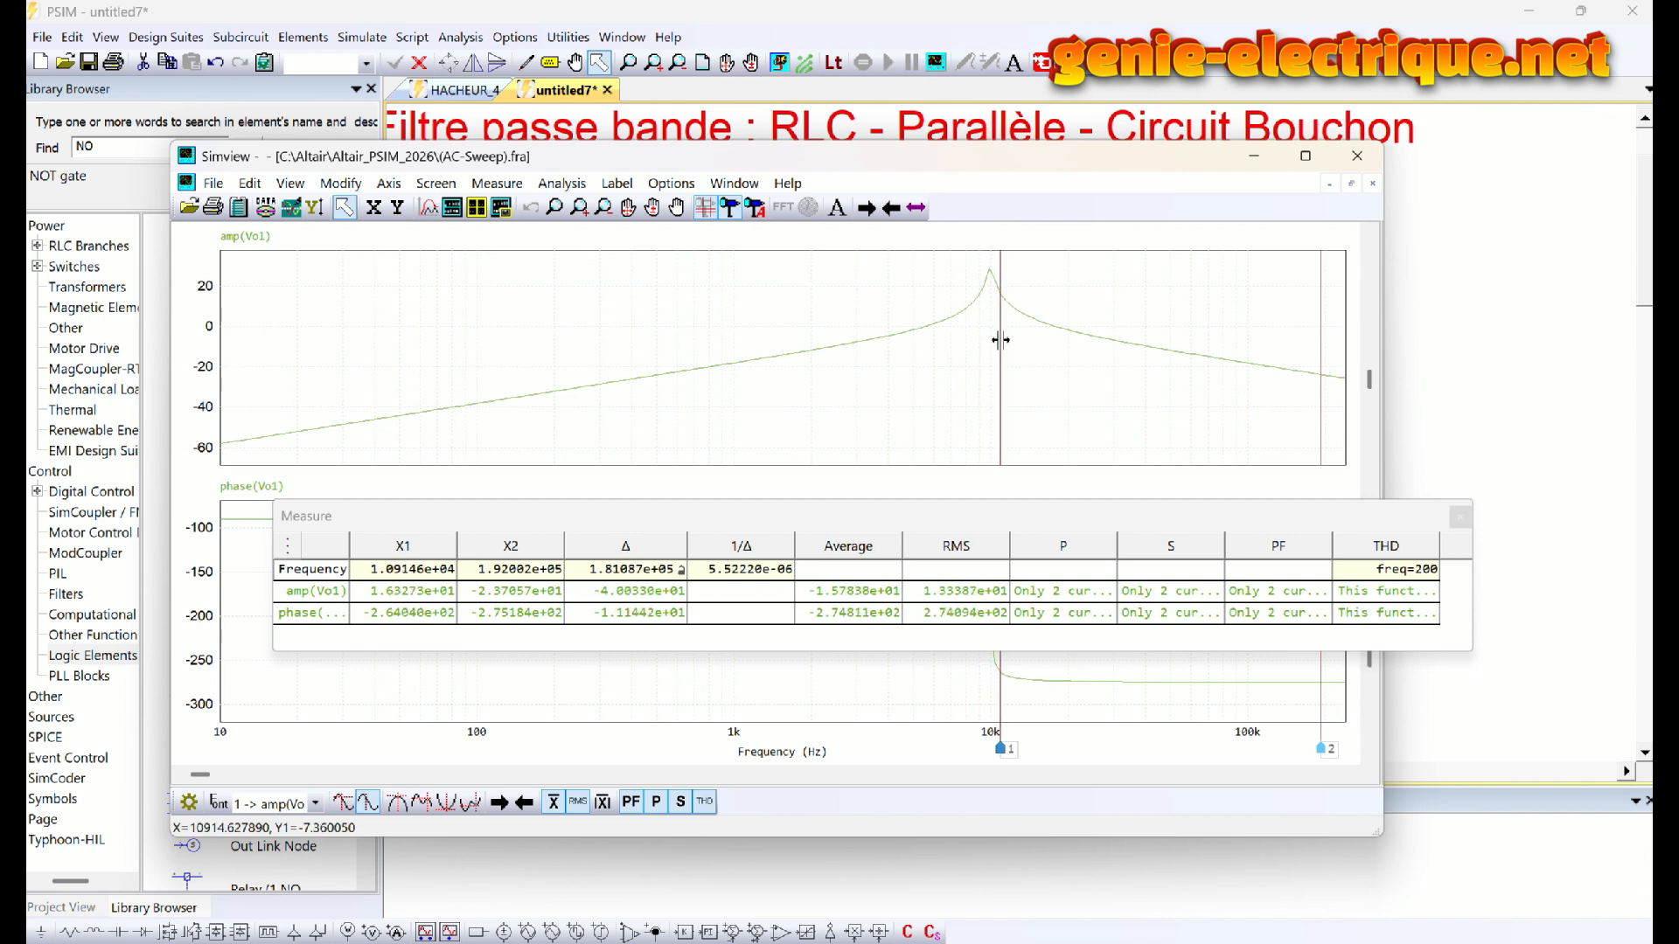